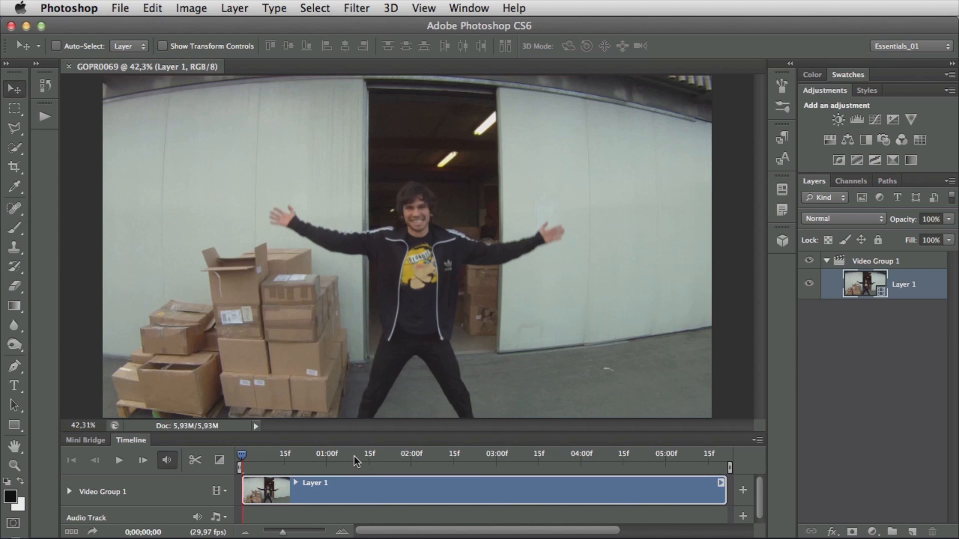
# - Switch to Safari and view the YouTube video page on automated lens correction and the Adobe Lens Profile Creator page
pyautogui.press('super+Tab')
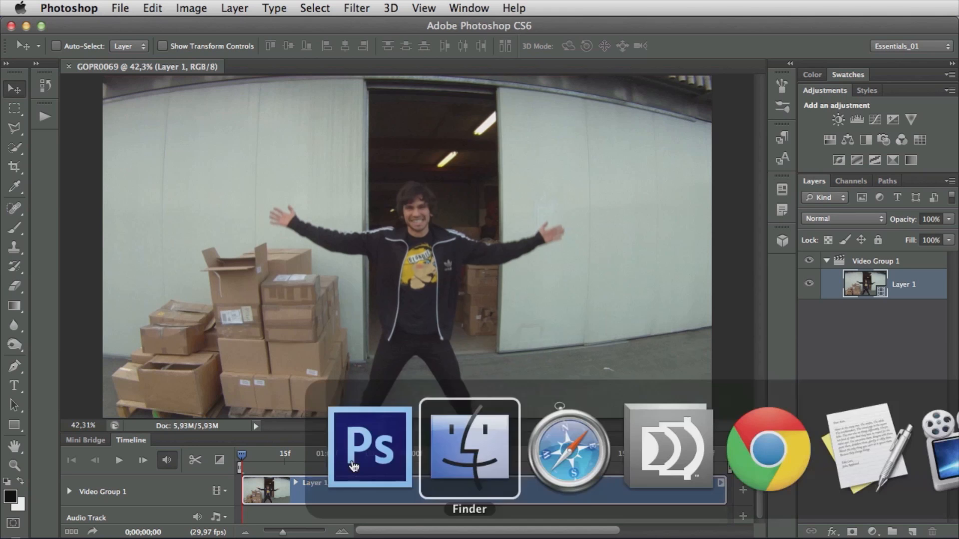
pyautogui.press('super+Tab')
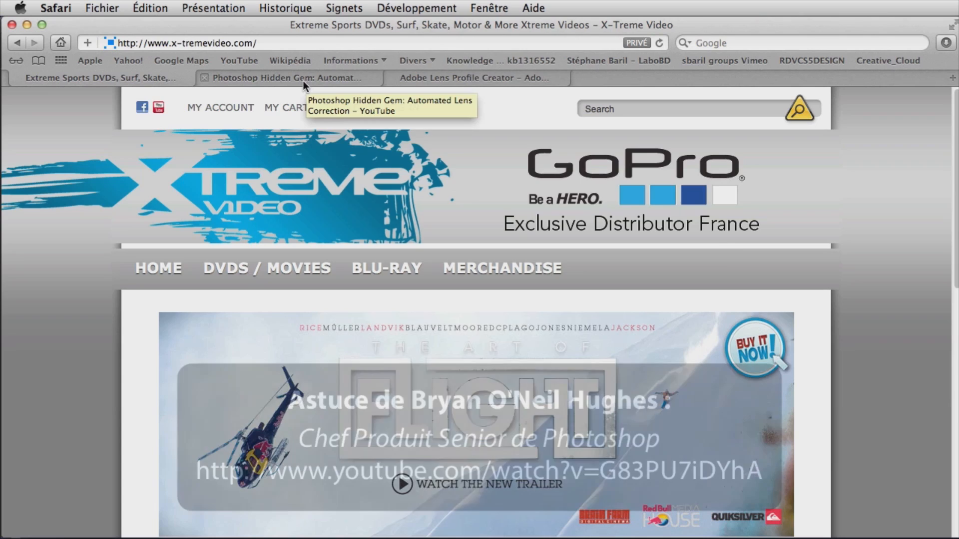
pyautogui.click(303, 80)
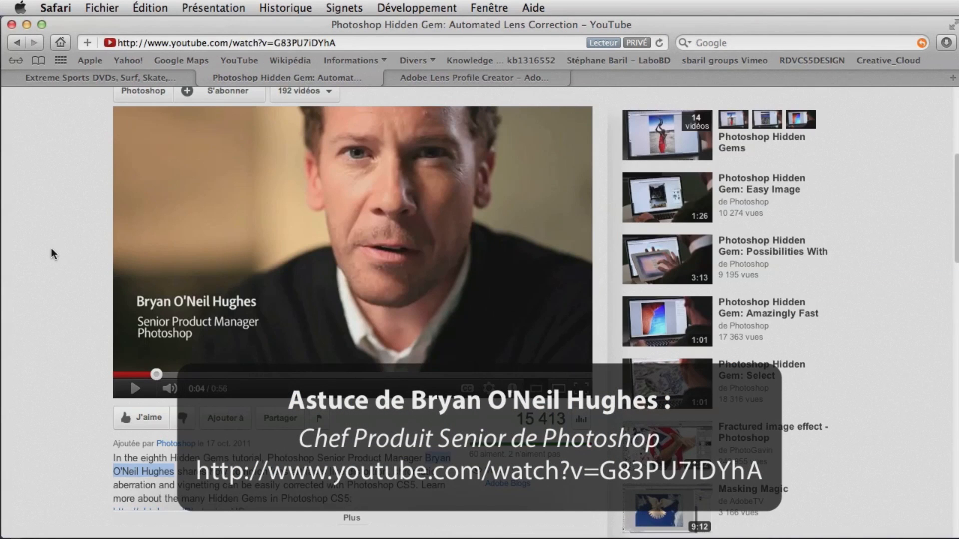
pyautogui.scroll(3, 55, 247)
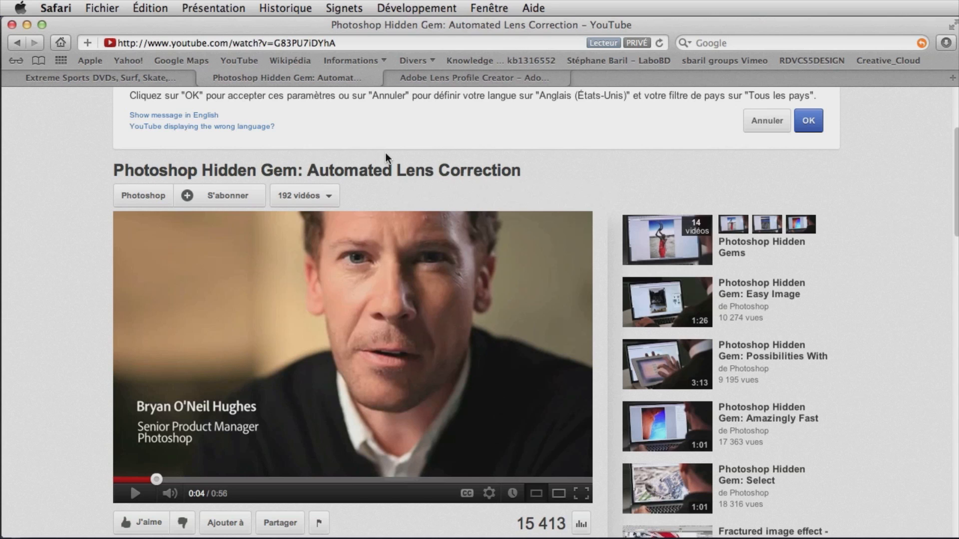
pyautogui.click(438, 78)
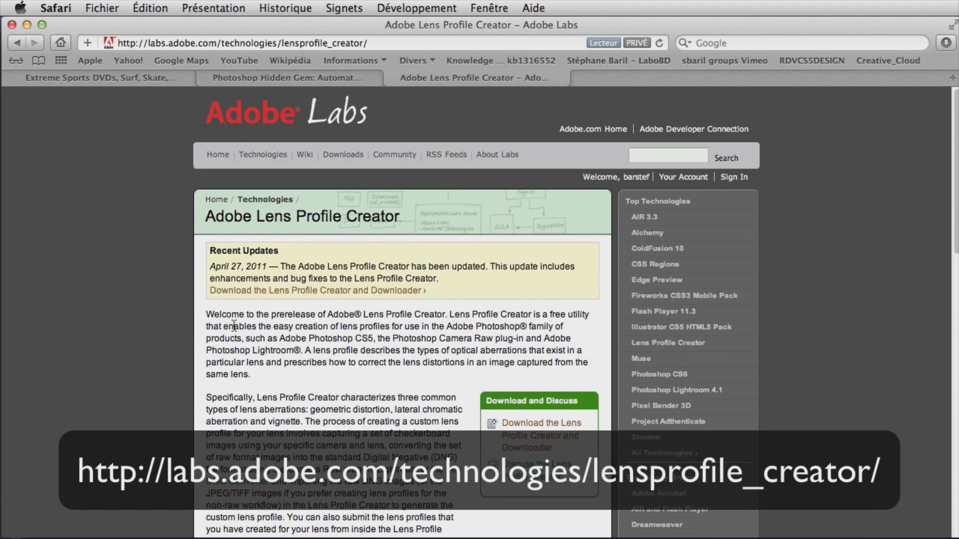
# - Switch to Adobe Lens Profile Creator and examine the checkerboard calibration images _04W0100, _04W0101, _04W0103 and _04W0104
pyautogui.press('super+Tab')
pyautogui.press('super+Tab')
pyautogui.press('super+Tab')
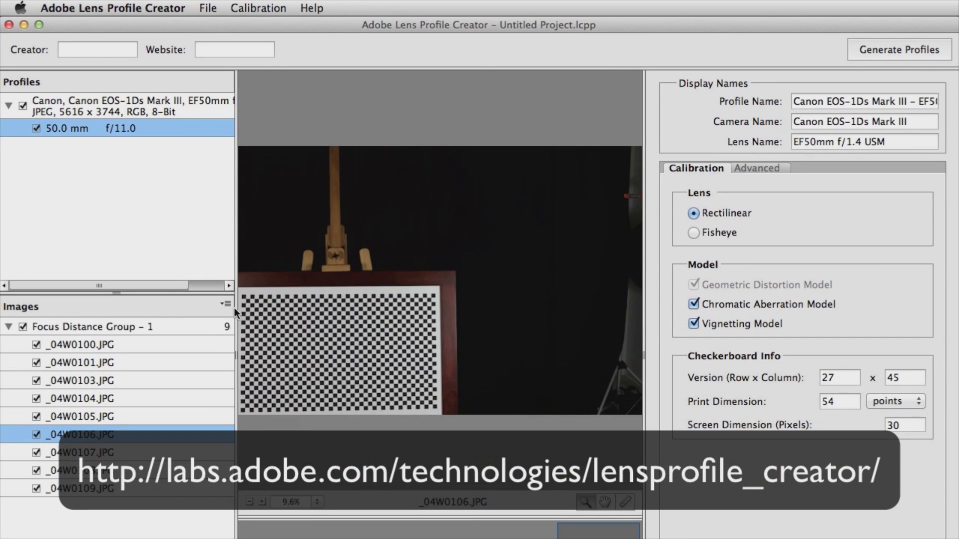
pyautogui.click(111, 342)
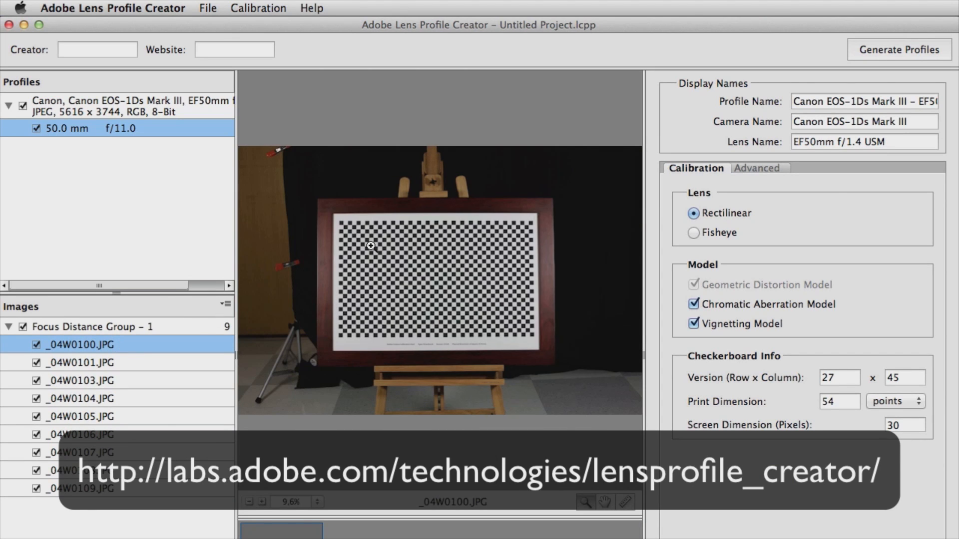
pyautogui.click(122, 363)
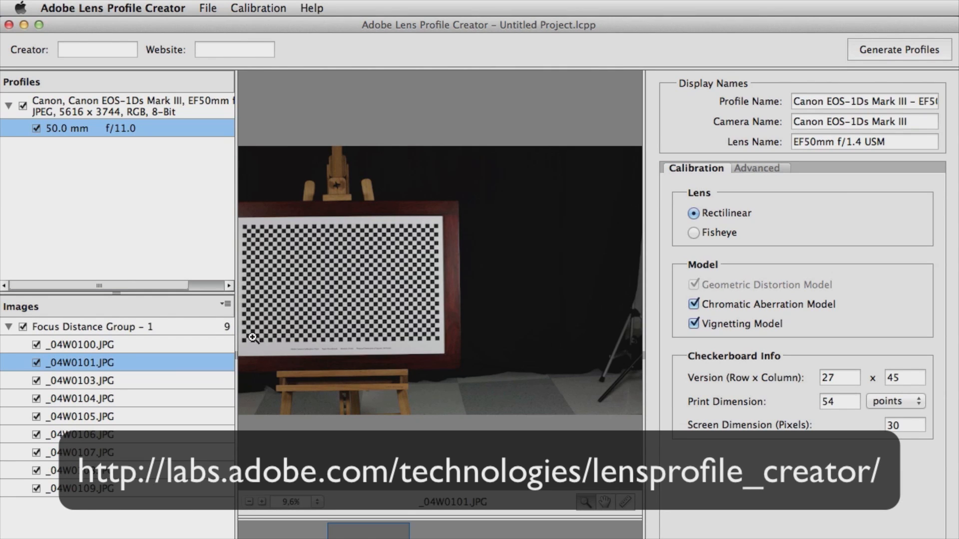
pyautogui.click(132, 381)
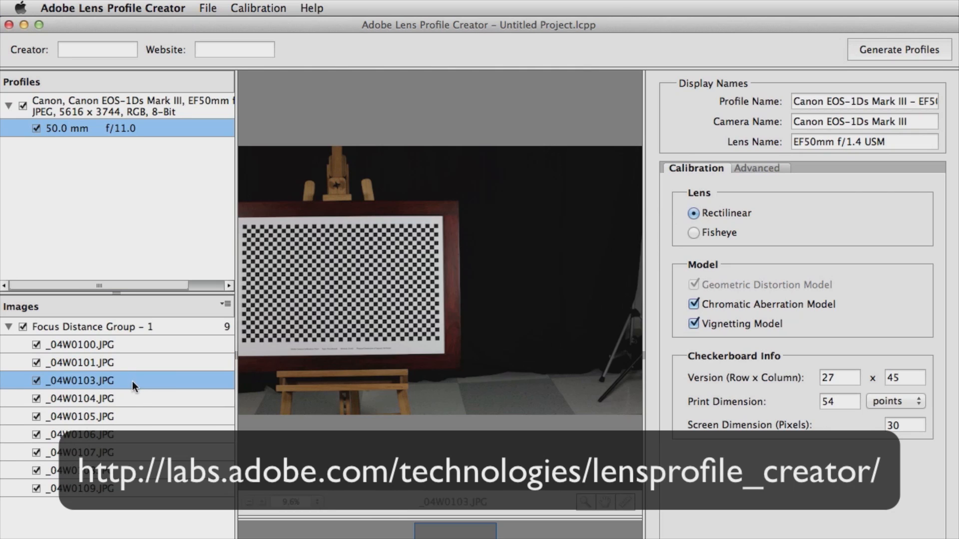
pyautogui.click(129, 401)
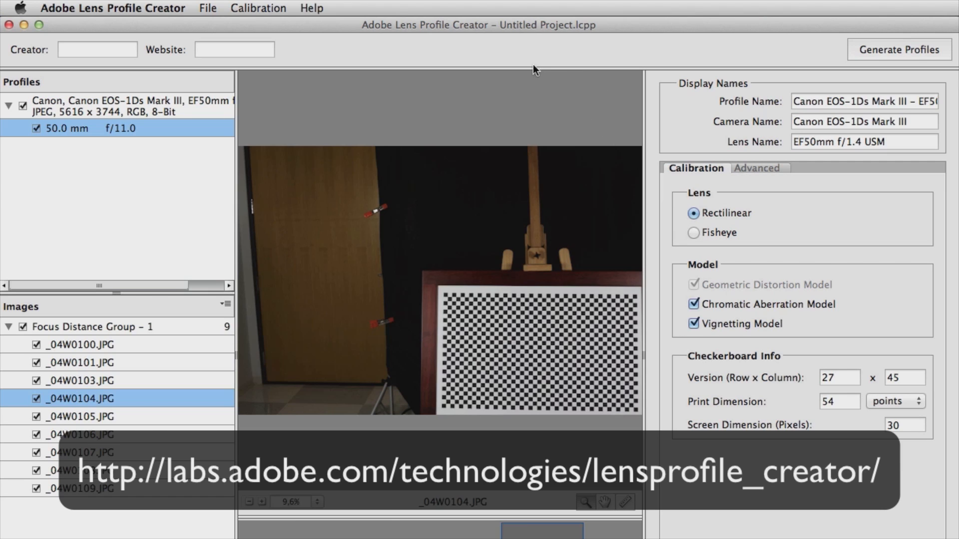
pyautogui.press('space')
pyautogui.press('super+Tab')
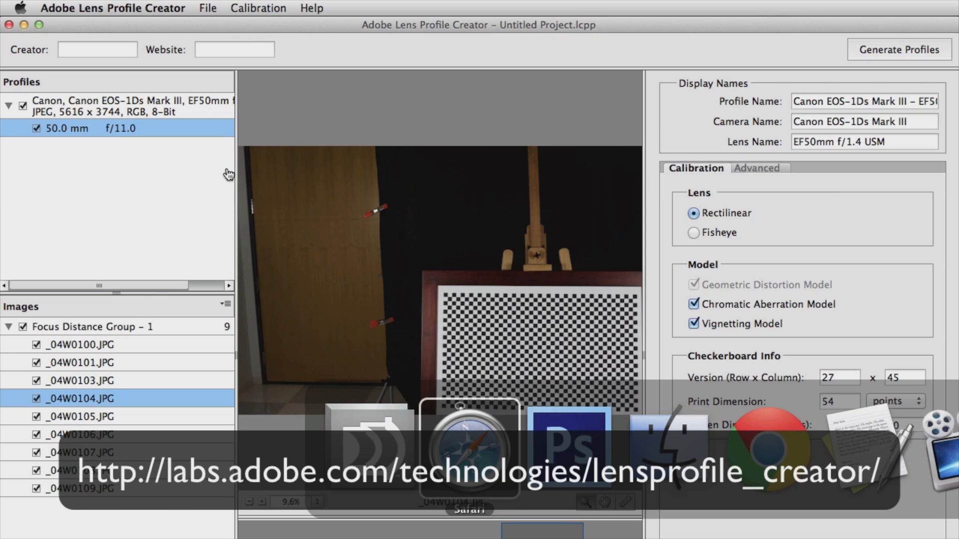
pyautogui.click(329, 414)
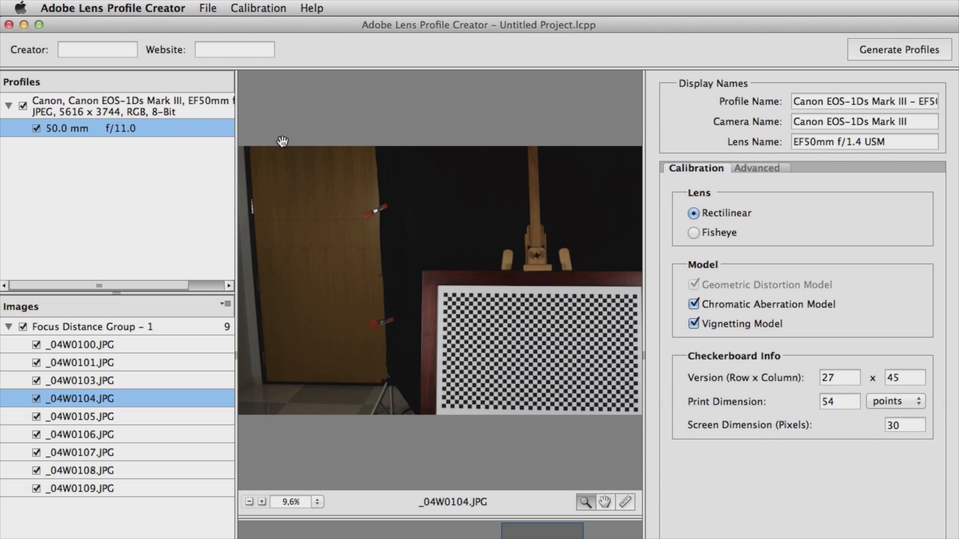
# - Switch to Finder and look at the lens profile files in the CameraRaw LensProfiles 1.0 GoPro folder
pyautogui.press('super+Tab')
pyautogui.press('super+Tab')
pyautogui.press('super+Tab')
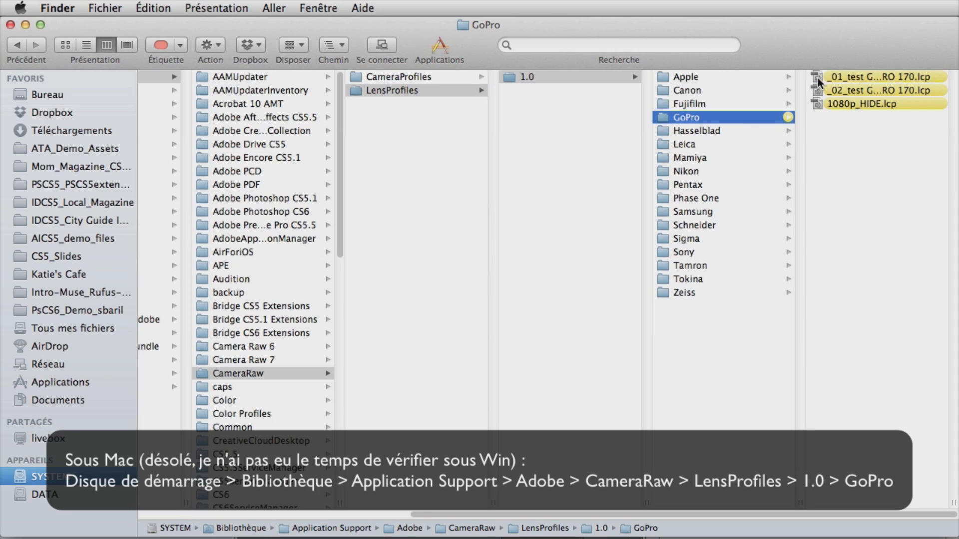
# - Switch to Fraise and examine the camera and lens entries in the _02_test GoProHERO 170.lcp profile
pyautogui.press('super+Tab')
pyautogui.press('super+Tab')
pyautogui.press('super+Tab')
pyautogui.press('super+Tab')
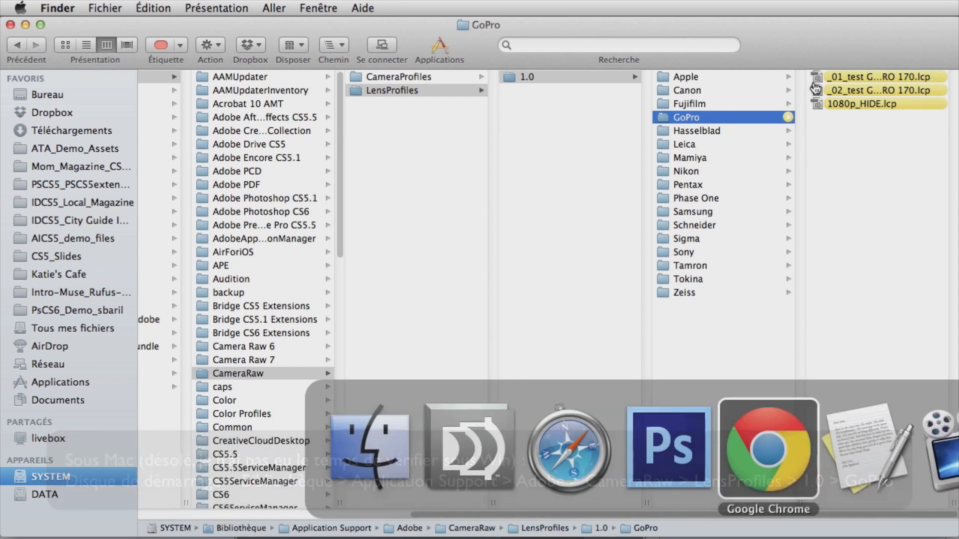
pyautogui.press('super+Tab')
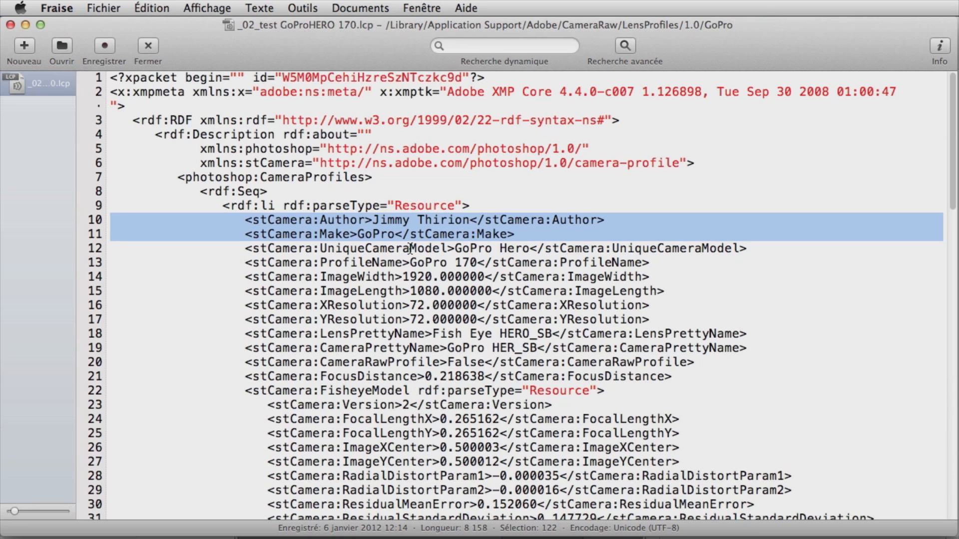
# - Return to Photoshop and move the timeline playhead of the GOPR0069 video to 0;00;01;07
pyautogui.press('super+Tab')
pyautogui.press('super+Tab')
pyautogui.press('super+Tab')
pyautogui.press('super+Tab')
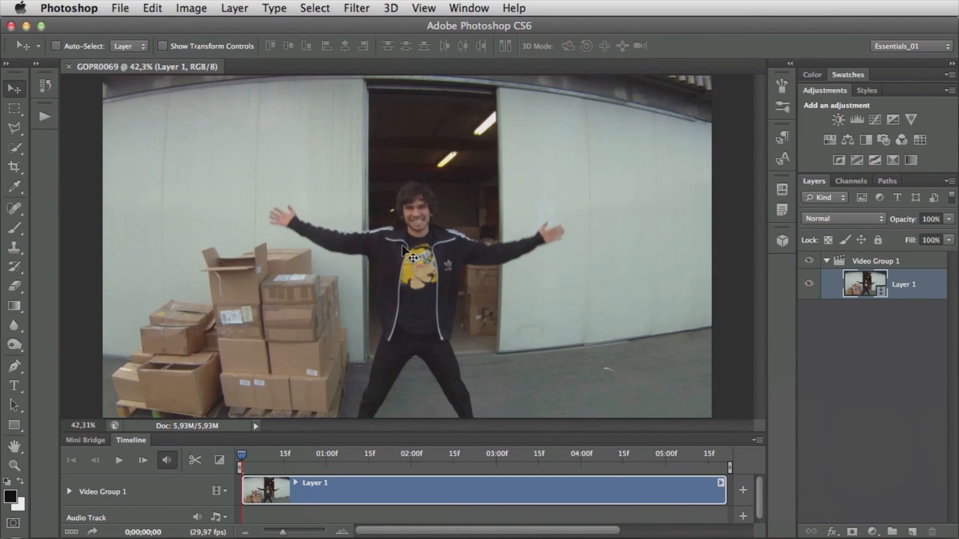
pyautogui.moveTo(244, 454); pyautogui.dragTo(346, 454)
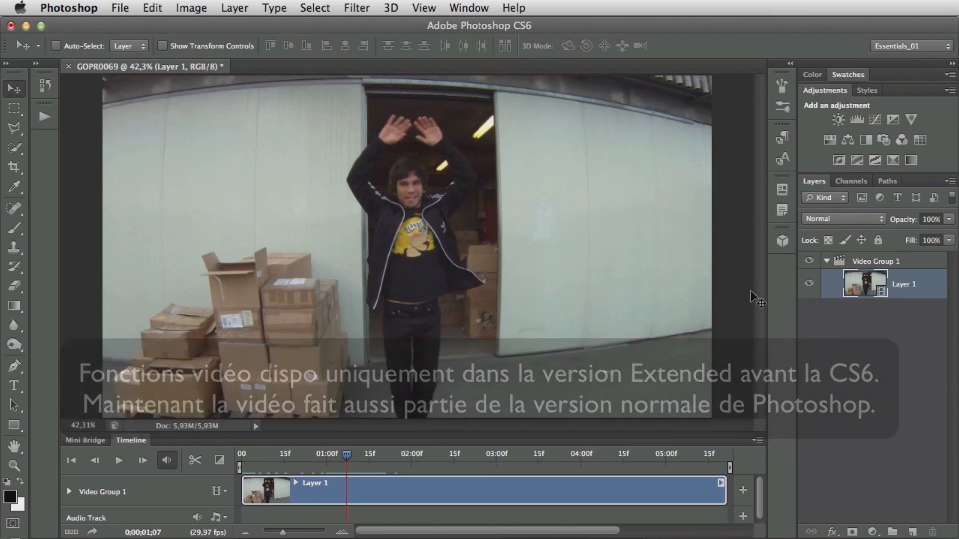
# - Convert the video layer Layer 1 for Smart Filters and confirm the smart object conversion
pyautogui.rightClick(827, 287)
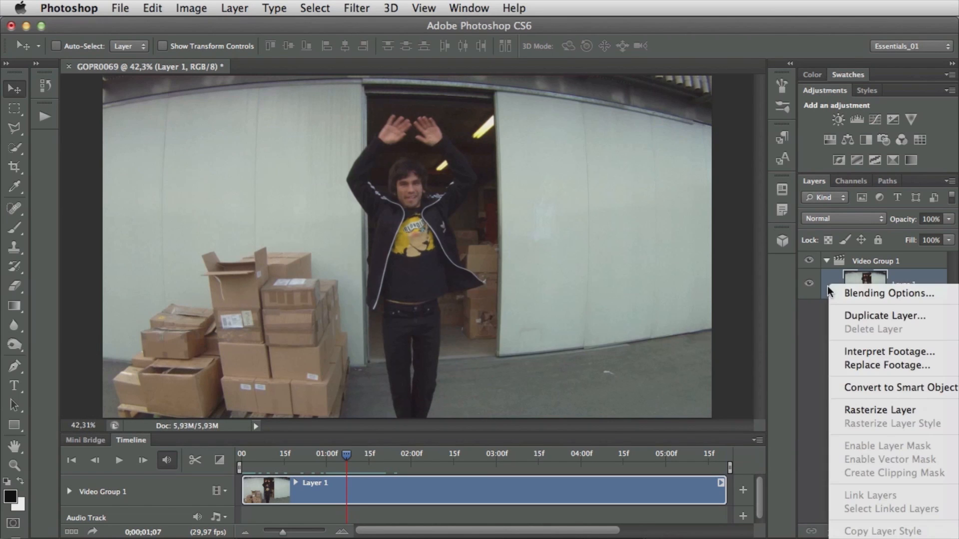
pyautogui.click(832, 389)
pyautogui.click(357, 9)
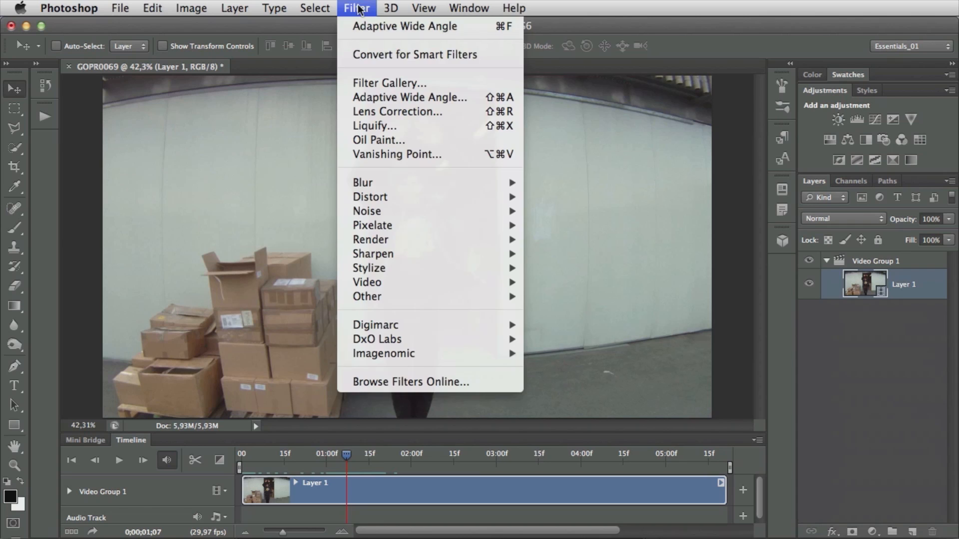
pyautogui.click(459, 56)
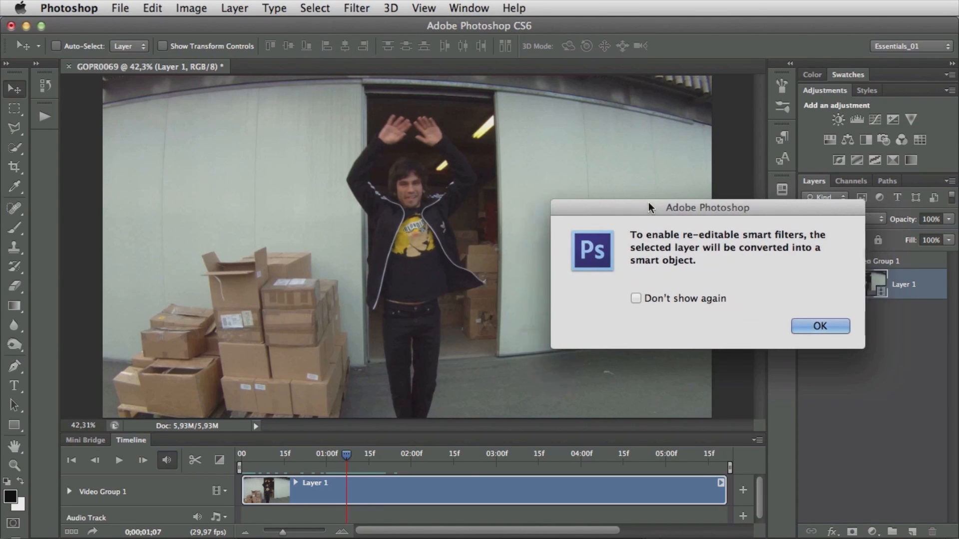
pyautogui.click(736, 300)
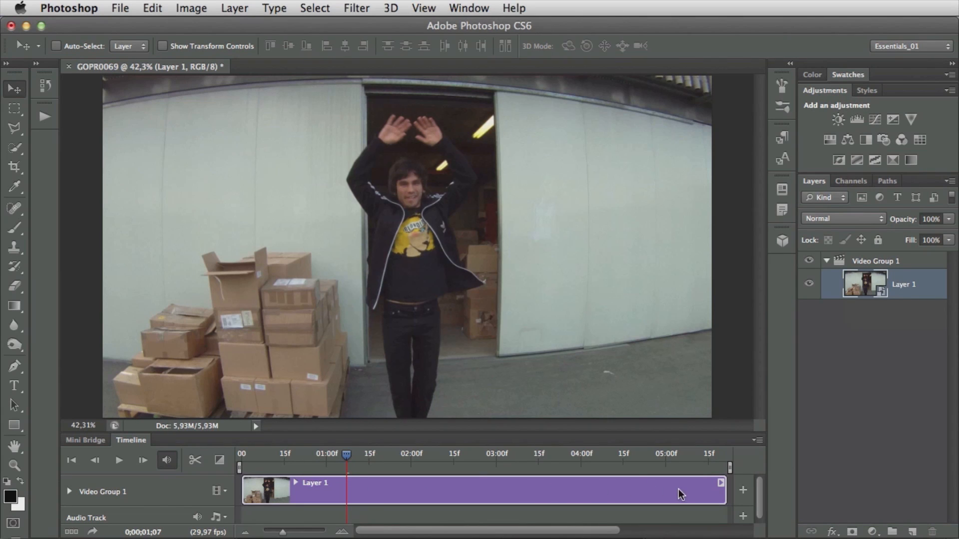
# - Try Lens Correction on the video layer with camera make GoPro, comparing the GoPro HERO fish eye and GoPro HERO2 profiles
pyautogui.click(355, 8)
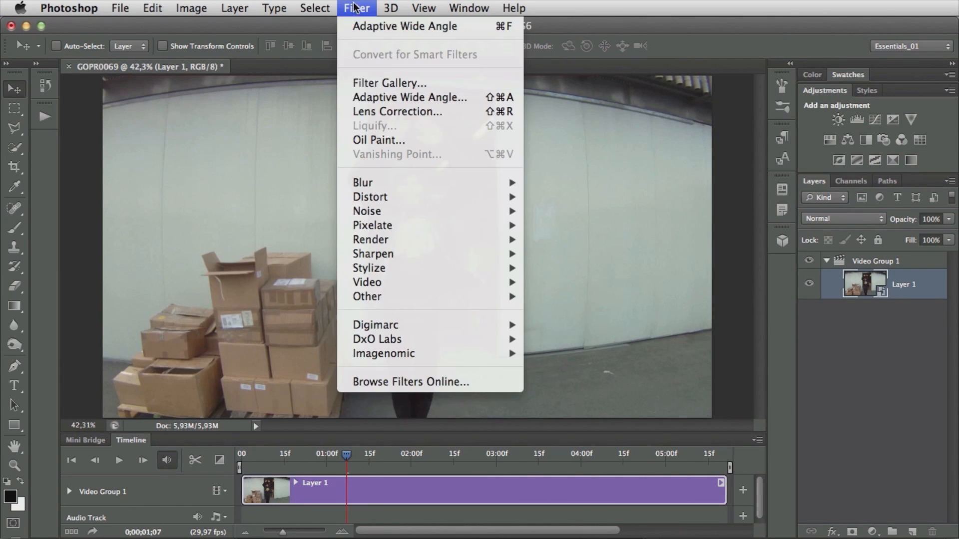
pyautogui.click(391, 110)
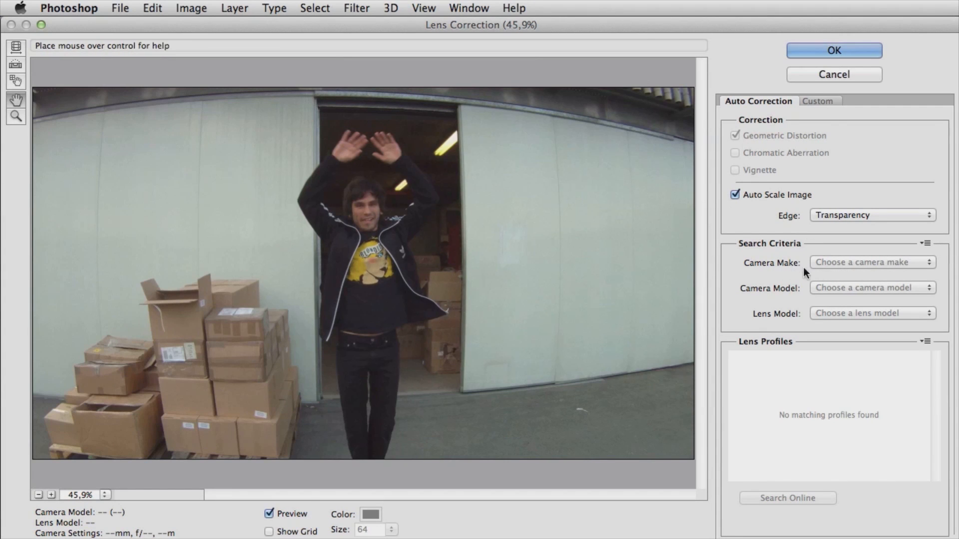
pyautogui.click(820, 264)
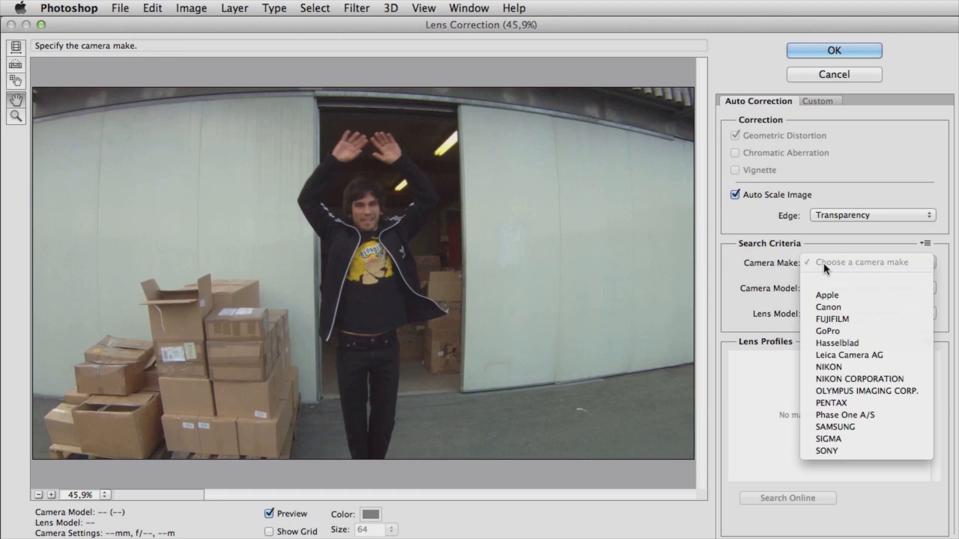
pyautogui.click(873, 334)
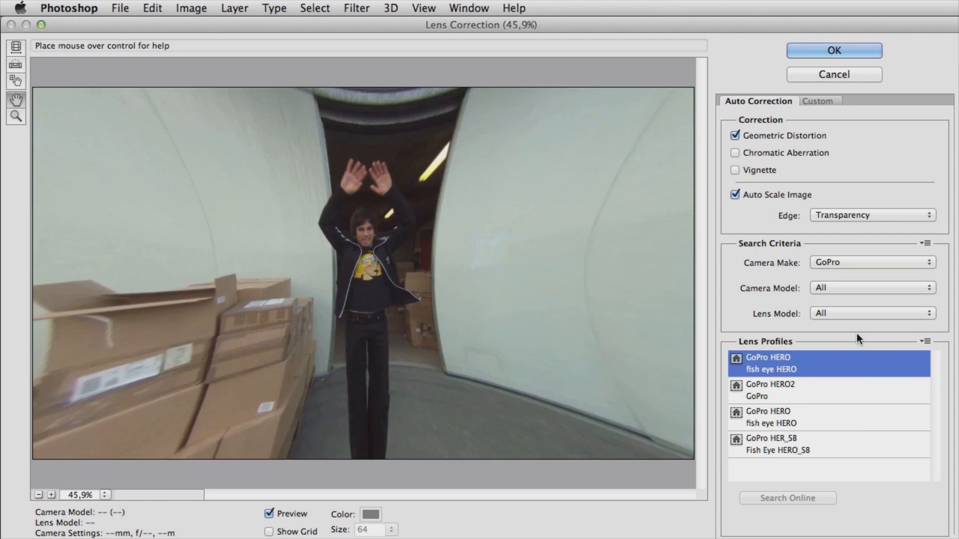
pyautogui.click(766, 391)
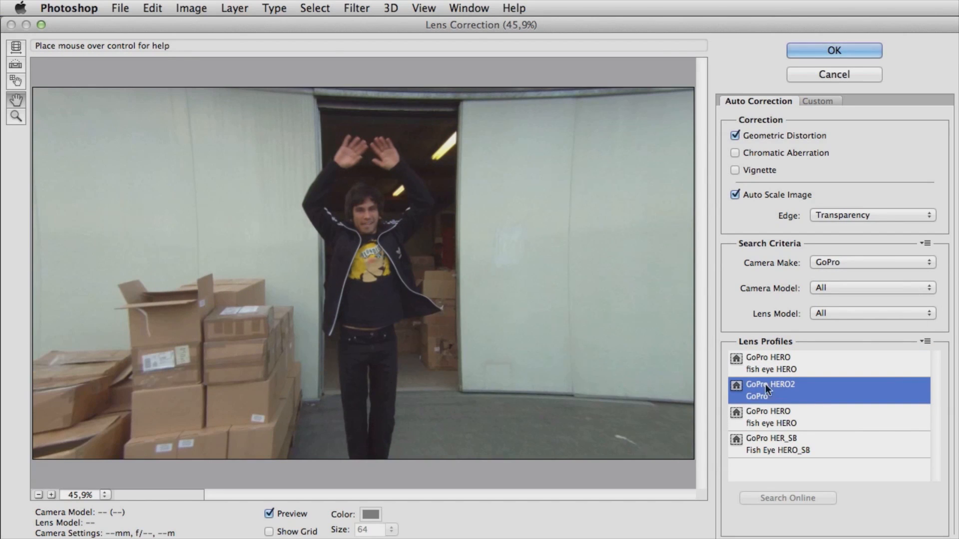
pyautogui.click(766, 369)
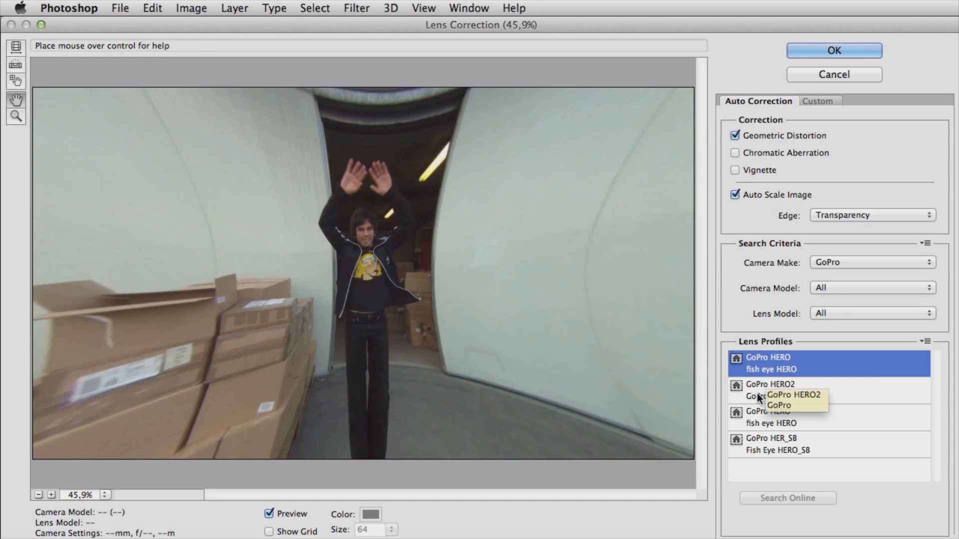
pyautogui.click(760, 391)
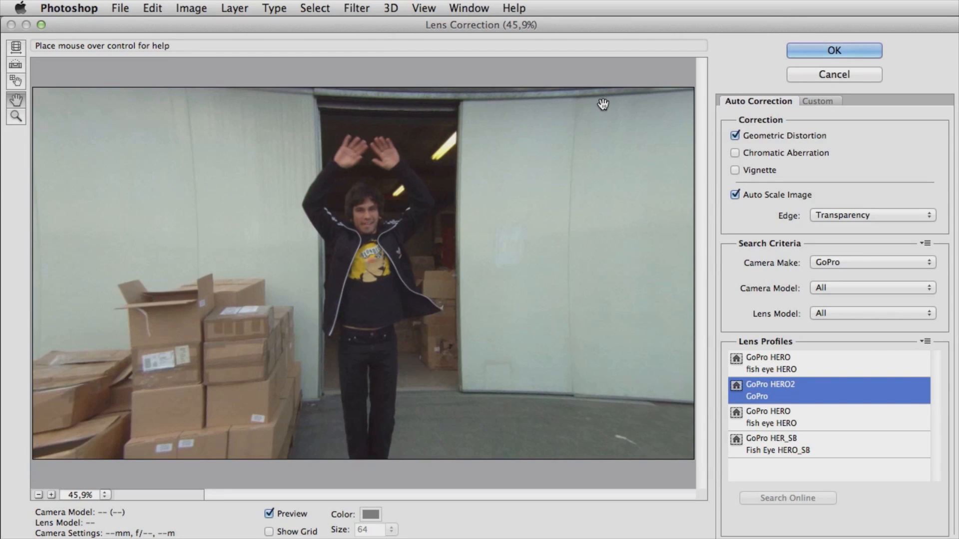
# - Compare the frame with and without the GoPro HERO2 correction preview and cancel Lens Correction
pyautogui.click(270, 515)
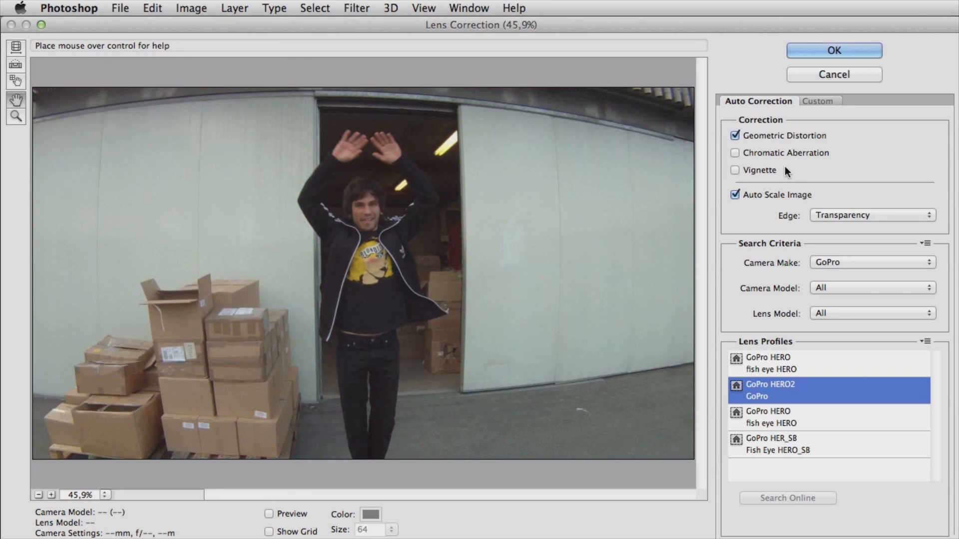
pyautogui.press('super+minus')
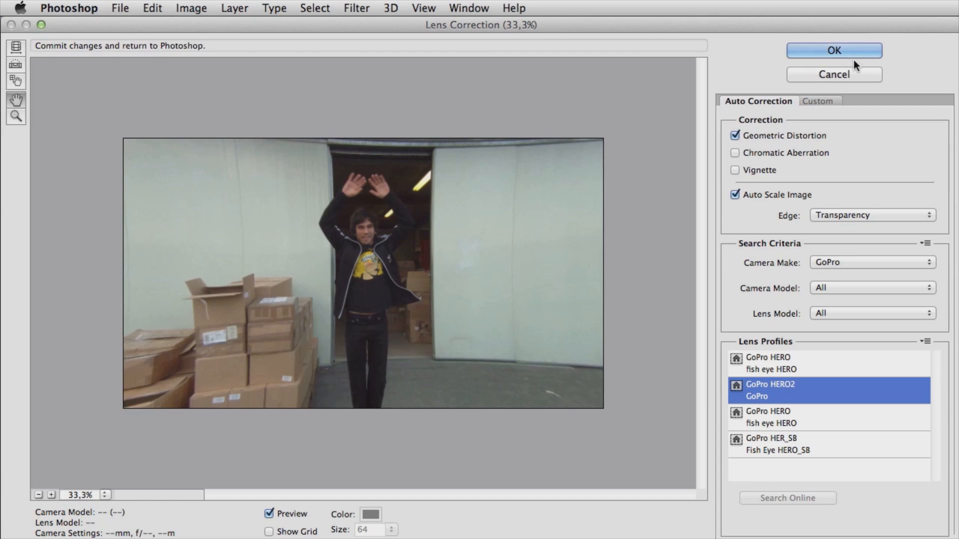
pyautogui.click(803, 75)
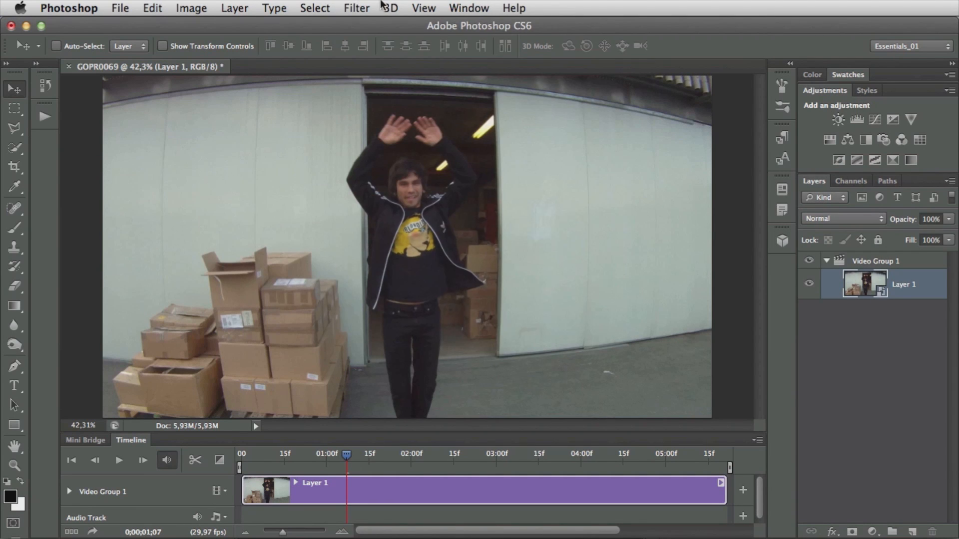
# - Open the Adaptive Wide Angle filter on the video layer and set the Fisheye correction scale to 72%
pyautogui.click(363, 10)
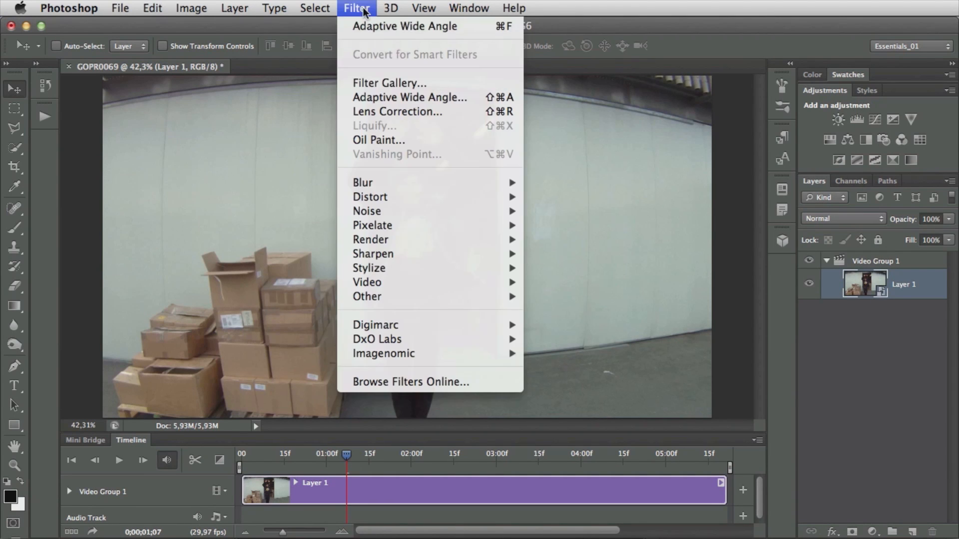
pyautogui.click(474, 95)
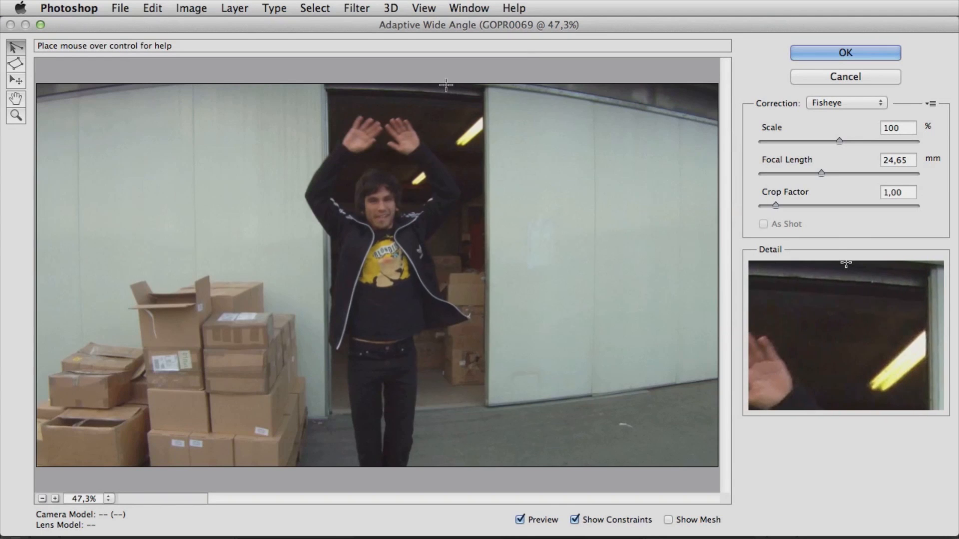
pyautogui.moveTo(838, 143); pyautogui.dragTo(795, 145)
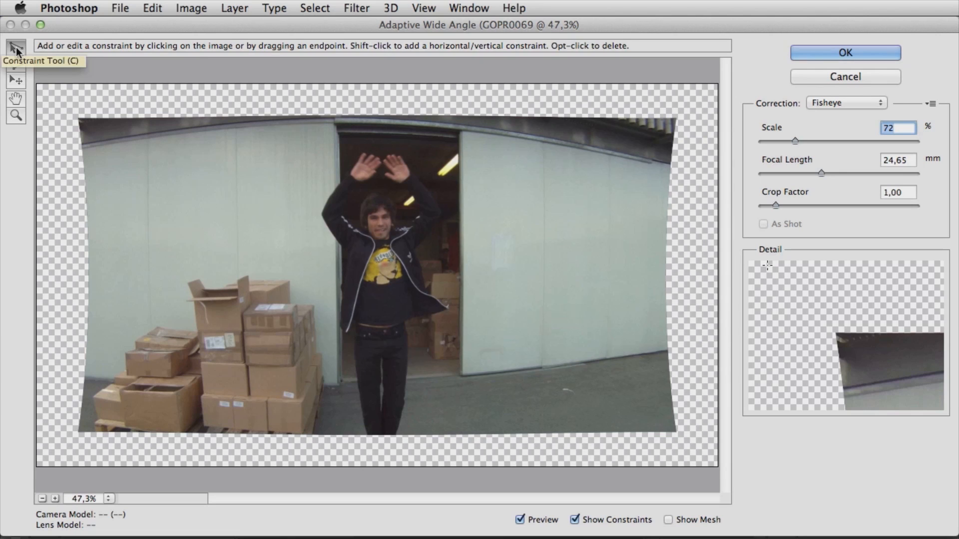
# - Draw a constraint along the wall's upper edge across the whole frame and set its orientation to horizontal
pyautogui.click(86, 143)
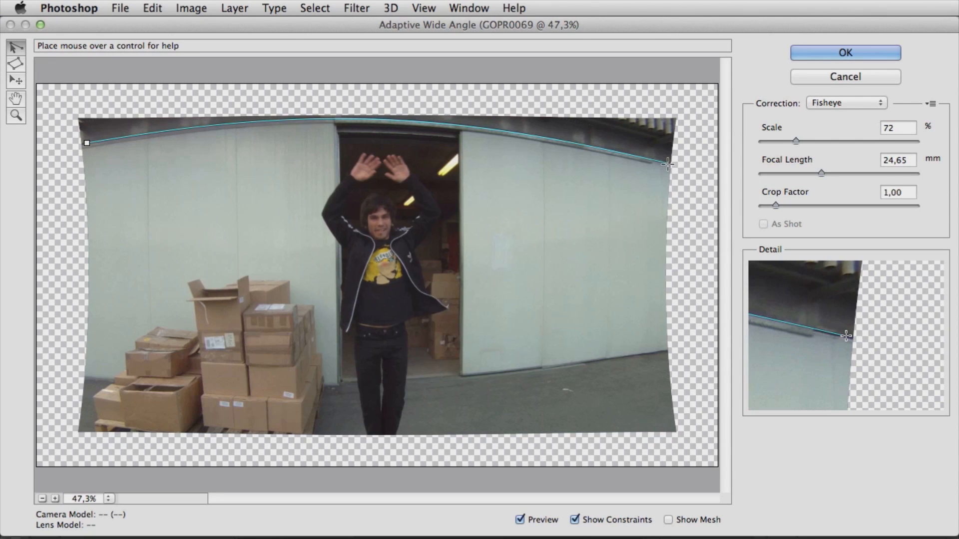
pyautogui.click(668, 163)
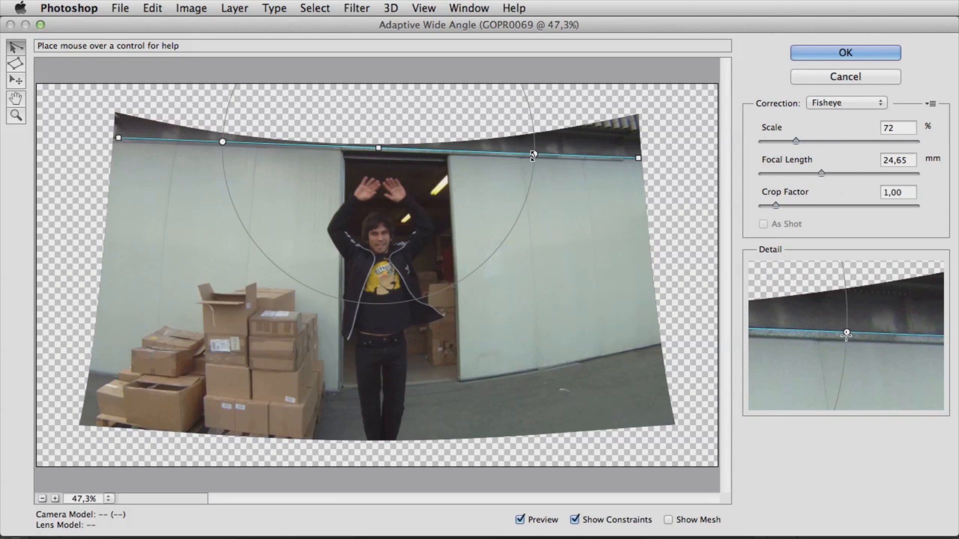
pyautogui.moveTo(533, 156); pyautogui.dragTo(530, 154)
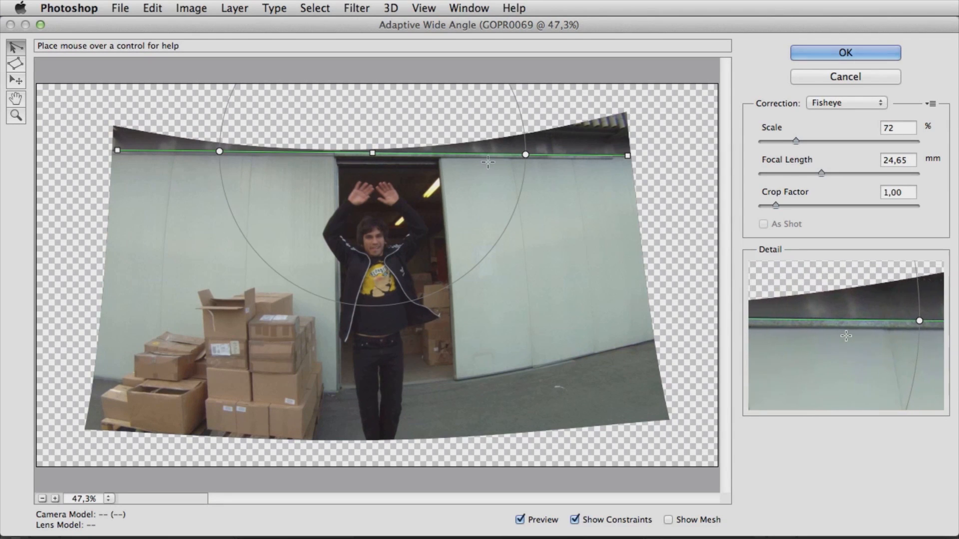
pyautogui.rightClick(462, 154)
pyautogui.click(486, 188)
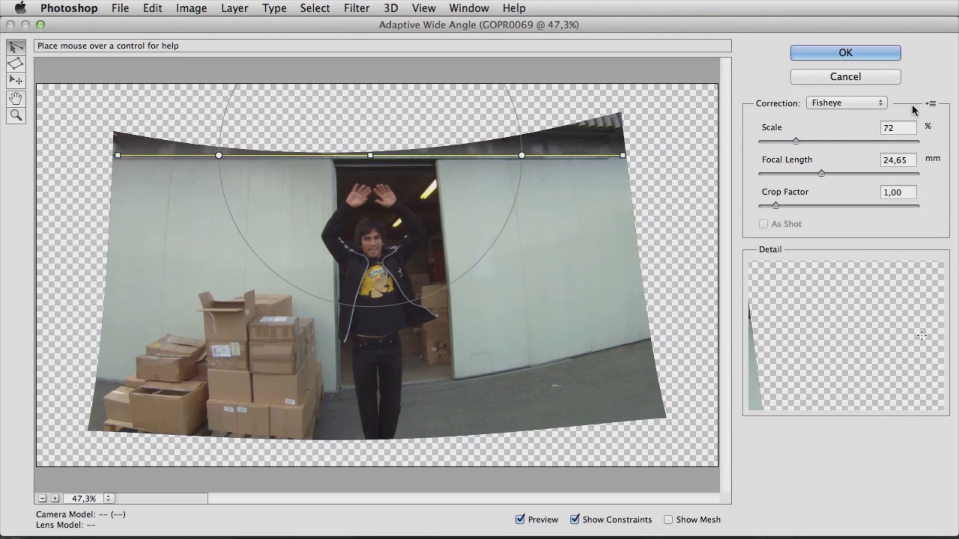
# - View the constraint and mesh color preferences and close them without changes
pyautogui.click(929, 104)
pyautogui.click(939, 120)
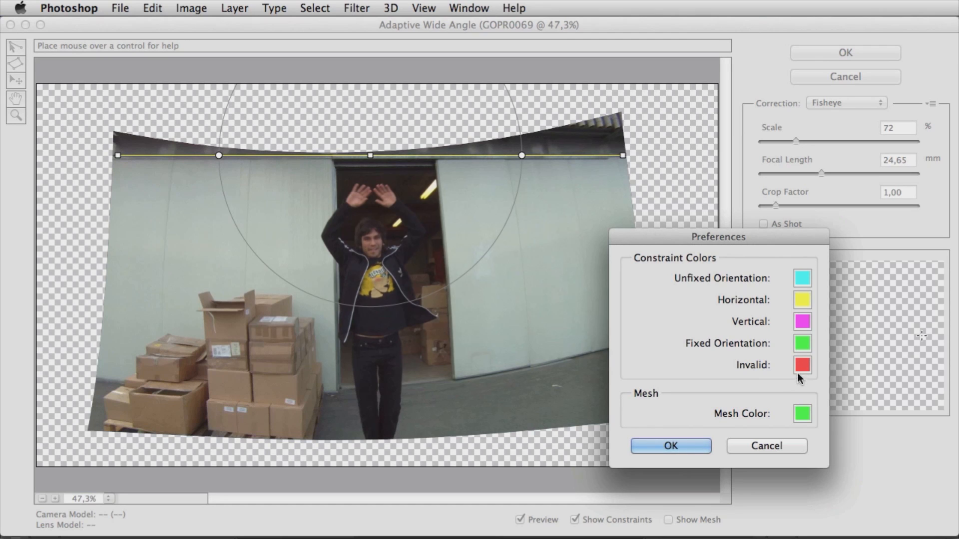
pyautogui.click(759, 445)
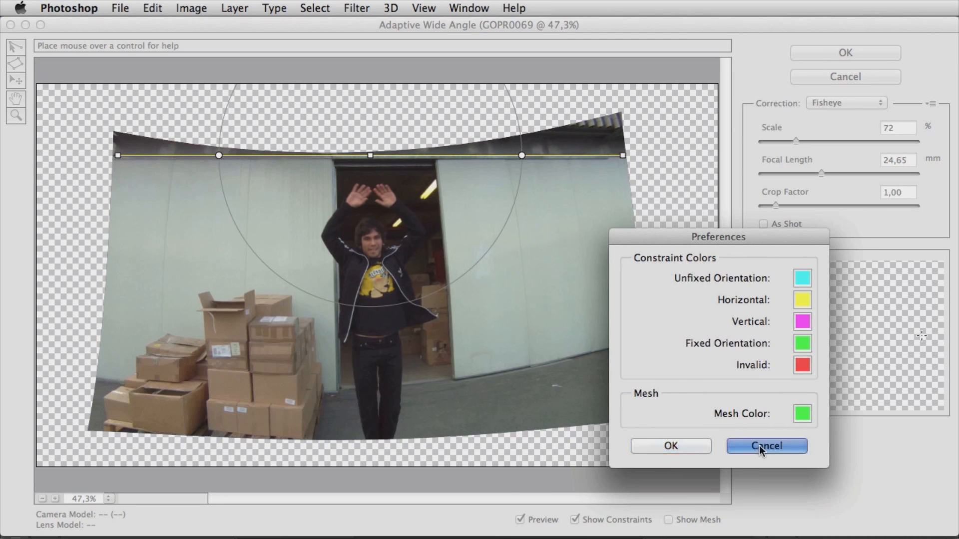
# - Add a horizontal constraint along the wall's base across the frame and set the scale to 105%
pyautogui.click(101, 381)
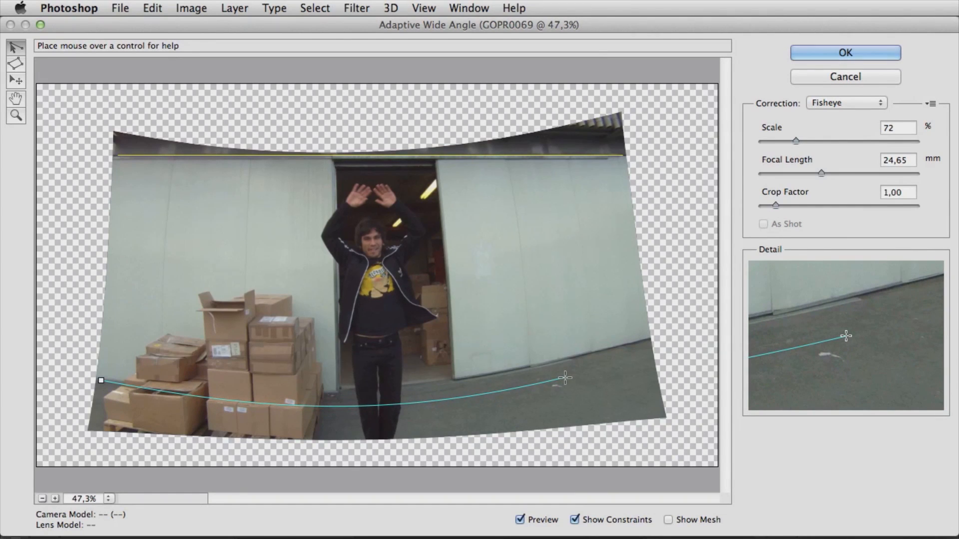
pyautogui.press('shift')
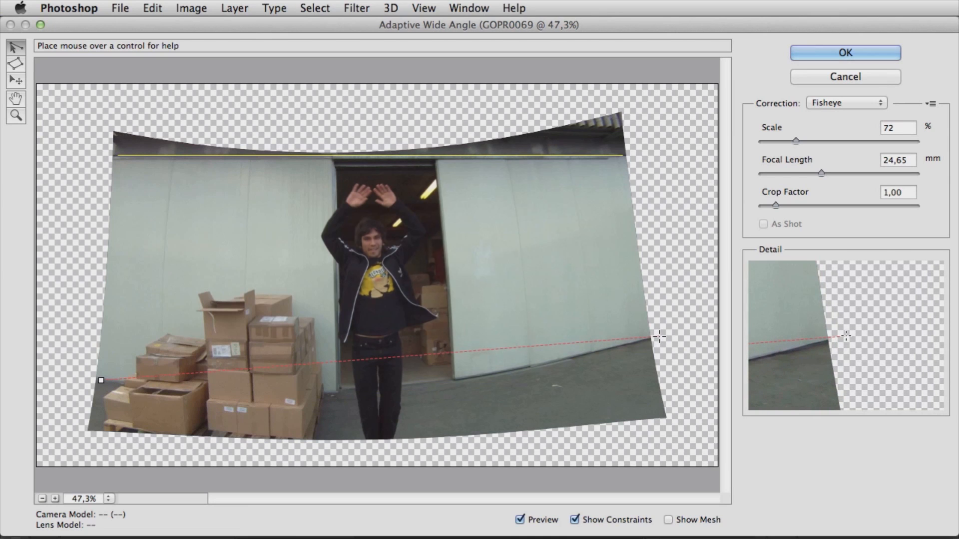
pyautogui.click(649, 338)
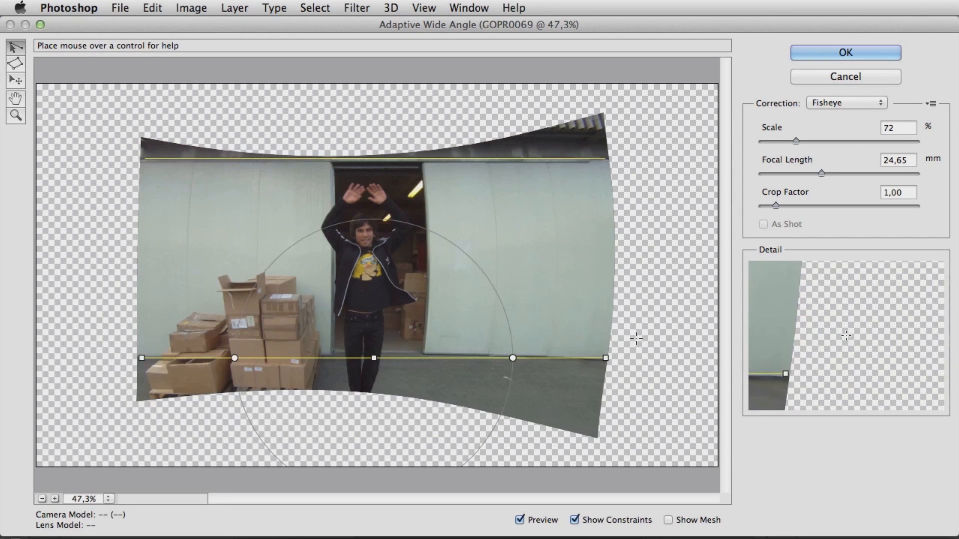
pyautogui.moveTo(796, 142); pyautogui.dragTo(845, 145)
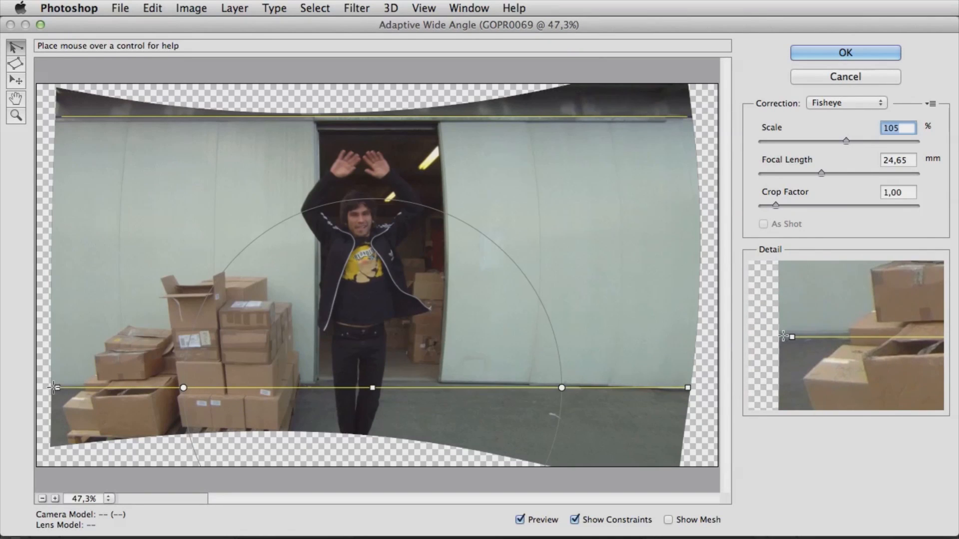
# - Fine-tune the two horizontal constraints by shifting their endpoints and midpoints along the wall's upper and lower edges
pyautogui.moveTo(56, 388); pyautogui.dragTo(50, 388)
pyautogui.press('super+z')
pyautogui.moveTo(374, 387)
pyautogui.mouseDown()
pyautogui.moveTo(367, 408)
pyautogui.moveTo(368, 379)
pyautogui.mouseUp()
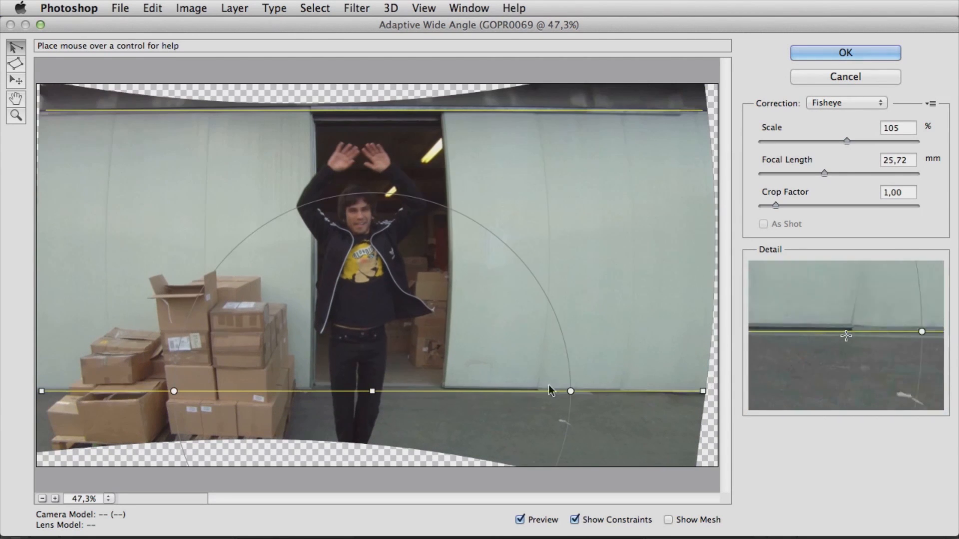
pyautogui.moveTo(704, 110); pyautogui.dragTo(703, 113)
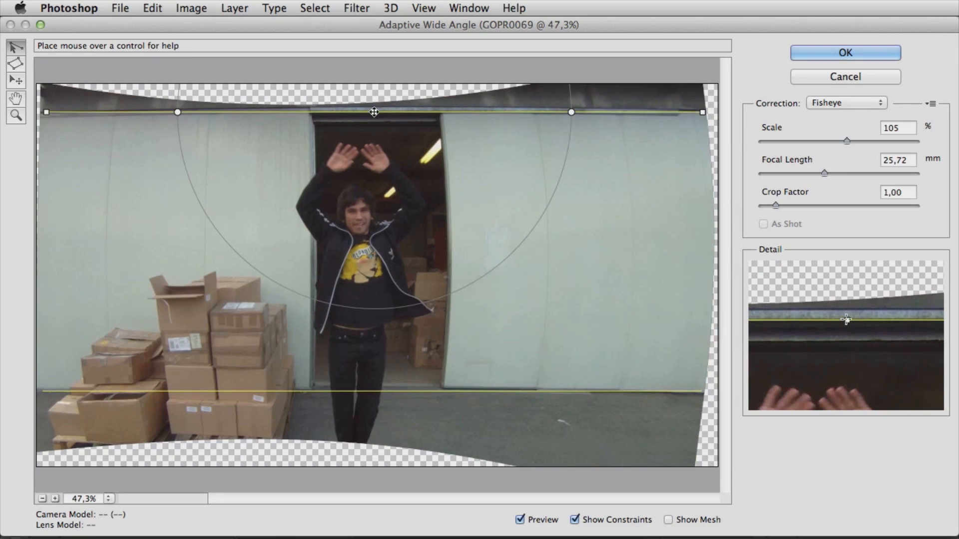
pyautogui.moveTo(375, 112); pyautogui.dragTo(377, 111)
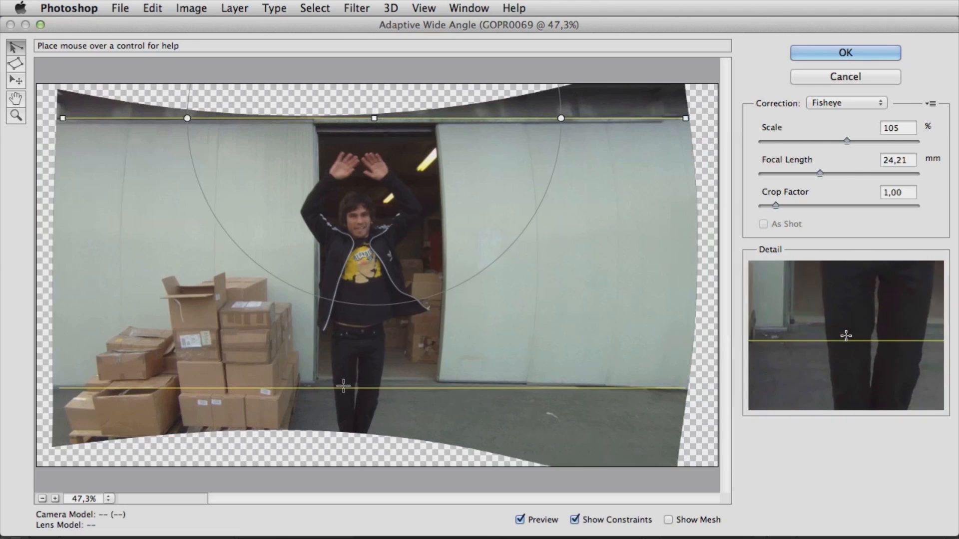
pyautogui.click(371, 388)
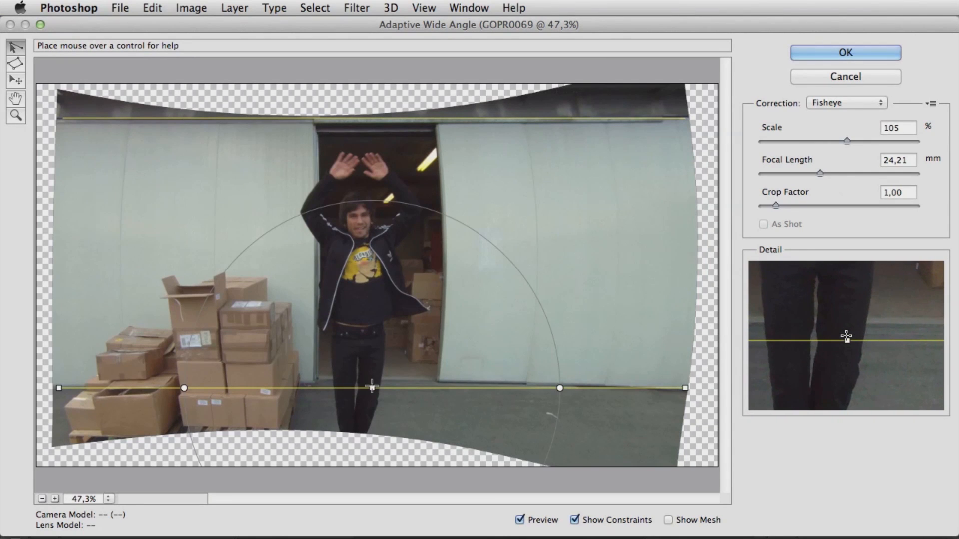
pyautogui.moveTo(373, 388); pyautogui.dragTo(374, 390)
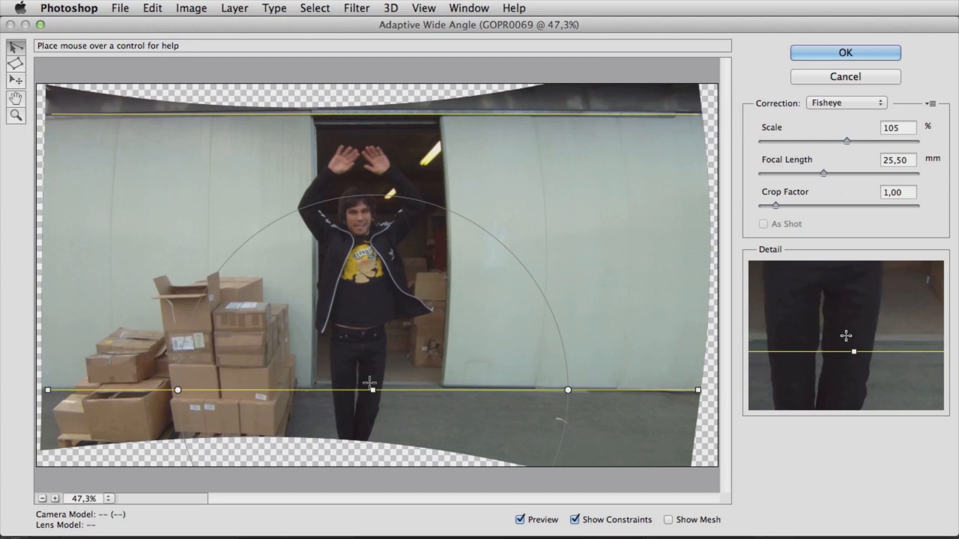
pyautogui.moveTo(376, 116); pyautogui.dragTo(377, 121)
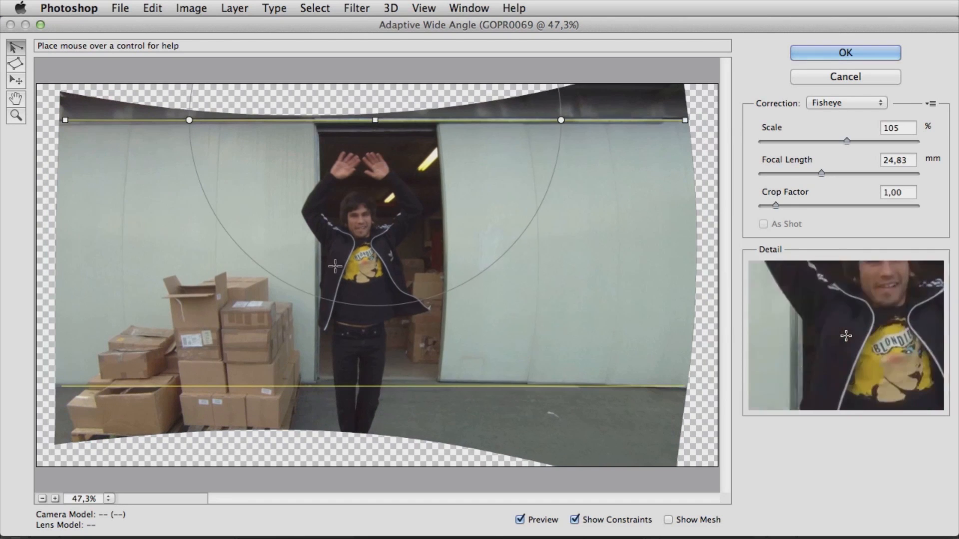
# - Add four vertical constraints along the wall panel seams, two on each side of the doorway
pyautogui.click(134, 109)
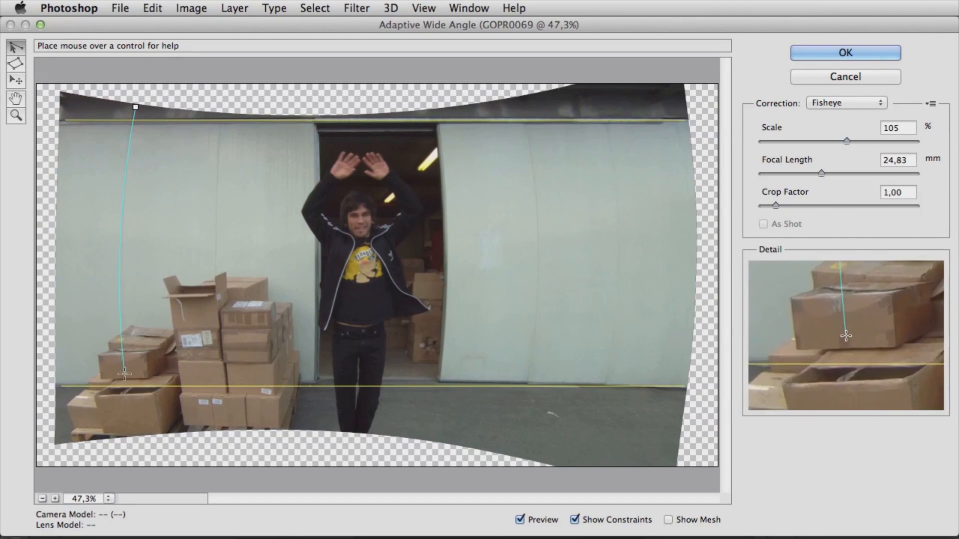
pyautogui.click(133, 433)
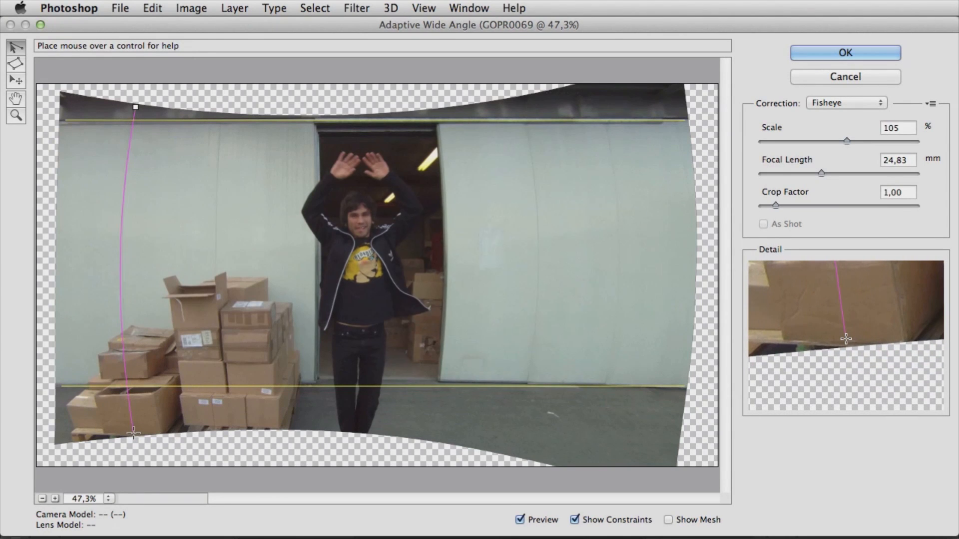
pyautogui.click(219, 110)
pyautogui.click(227, 434)
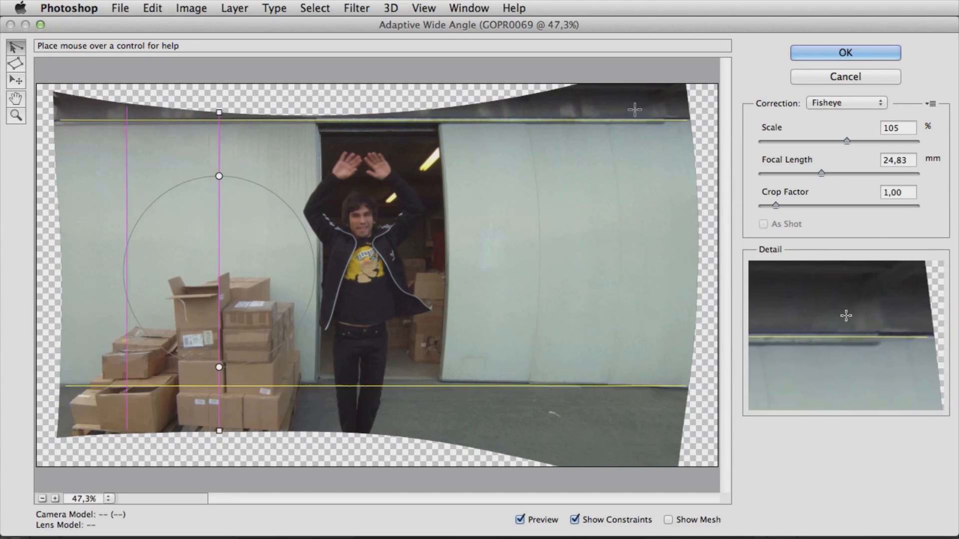
pyautogui.click(599, 90)
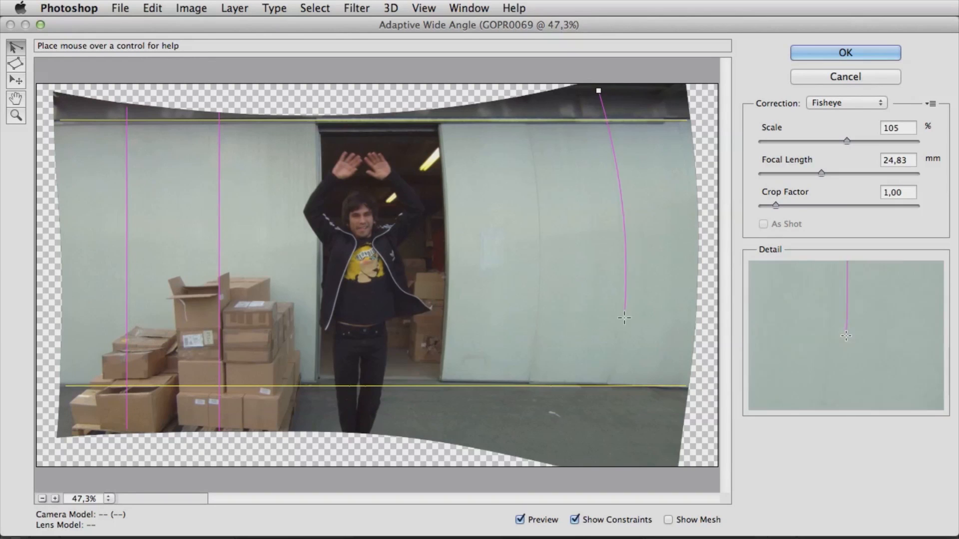
pyautogui.click(588, 462)
pyautogui.click(539, 95)
pyautogui.click(545, 464)
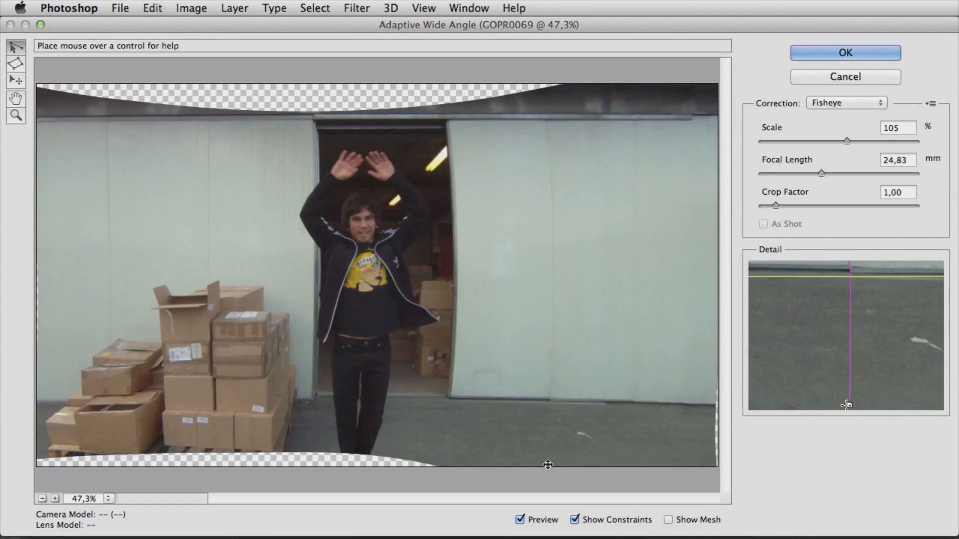
# - Add vertical constraints along both side edges of the doorway, from the roof edge to the ground
pyautogui.click(312, 114)
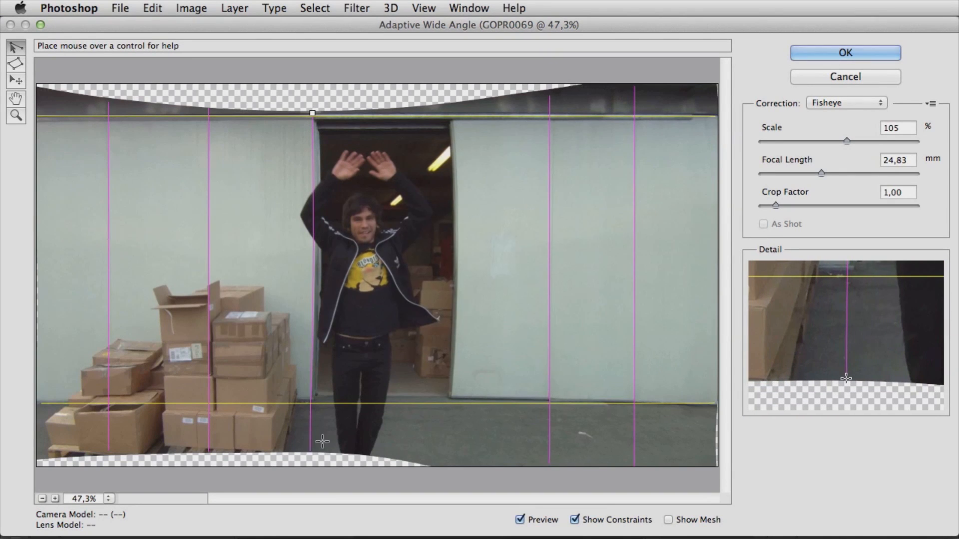
pyautogui.click(319, 451)
pyautogui.click(449, 104)
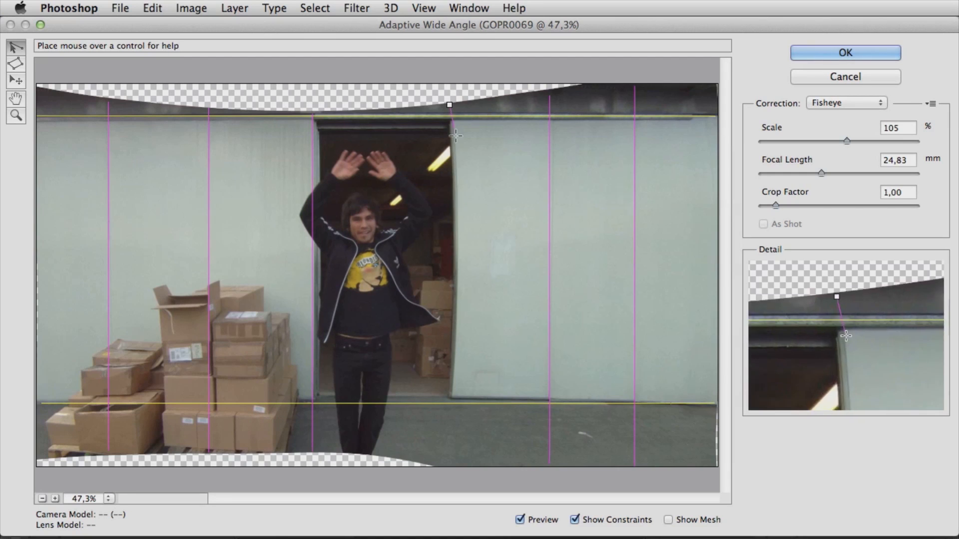
pyautogui.click(442, 466)
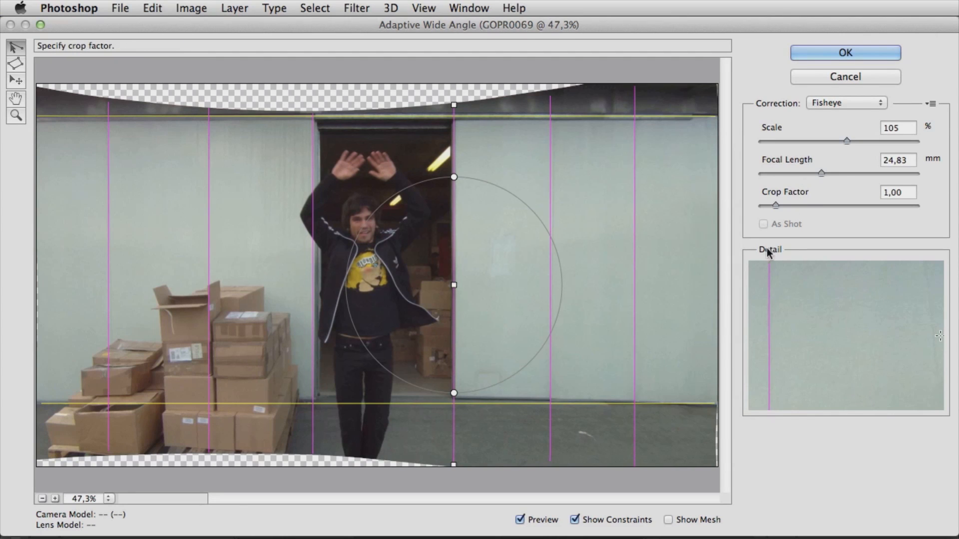
# - Set the scale to 120% and move the image within the canvas to cover the remaining transparent area
pyautogui.moveTo(849, 140); pyautogui.dragTo(866, 137)
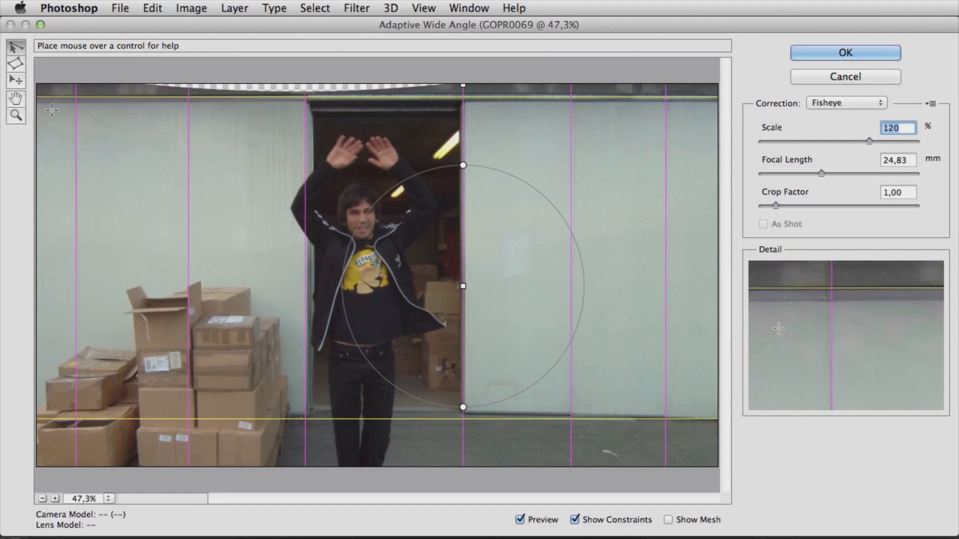
pyautogui.click(16, 80)
pyautogui.moveTo(250, 318); pyautogui.dragTo(286, 311)
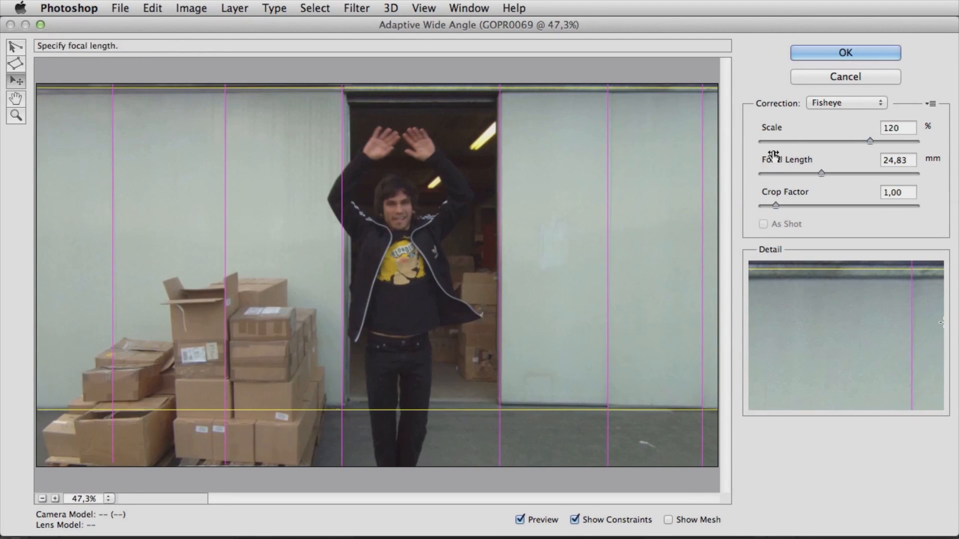
# - Apply the Adaptive Wide Angle correction and check other frames of the clip up to 0;00;03;10
pyautogui.click(932, 104)
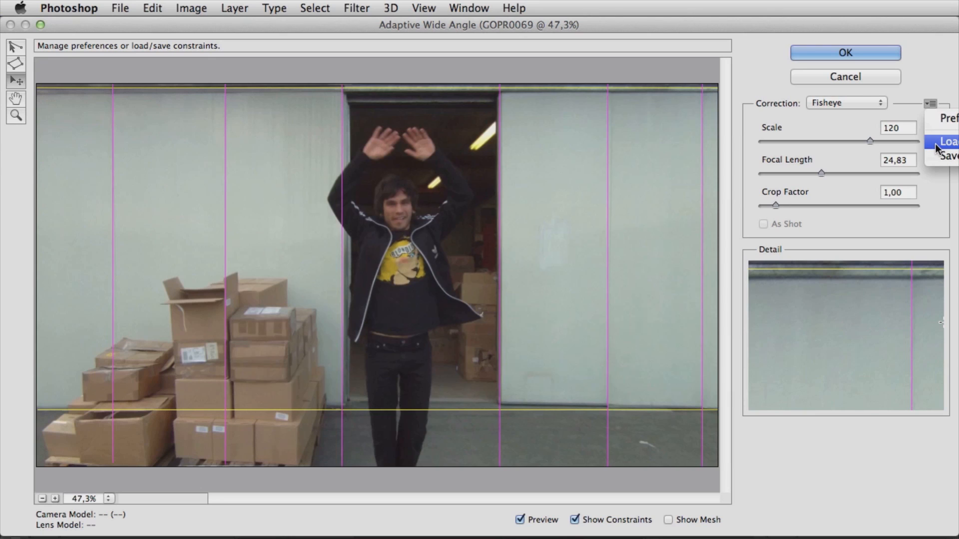
pyautogui.click(914, 76)
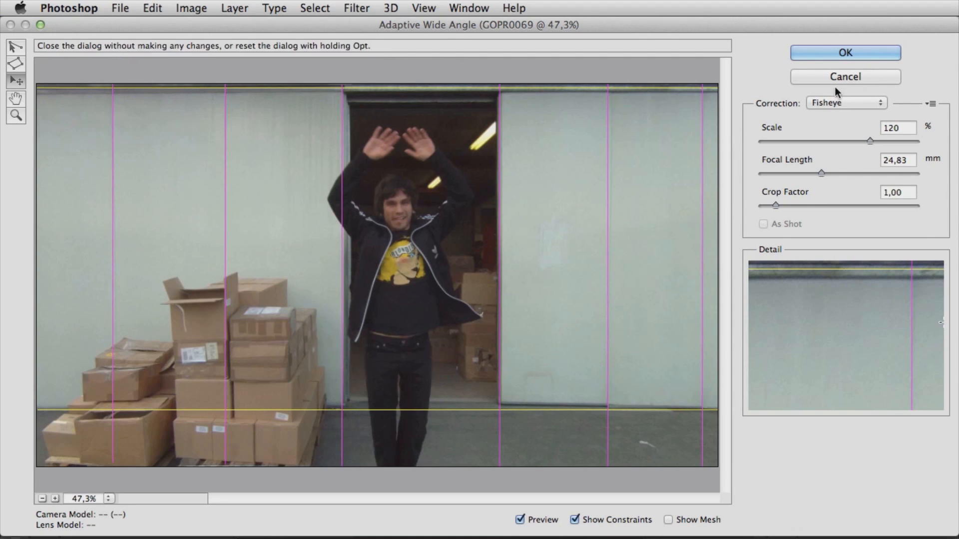
pyautogui.click(829, 54)
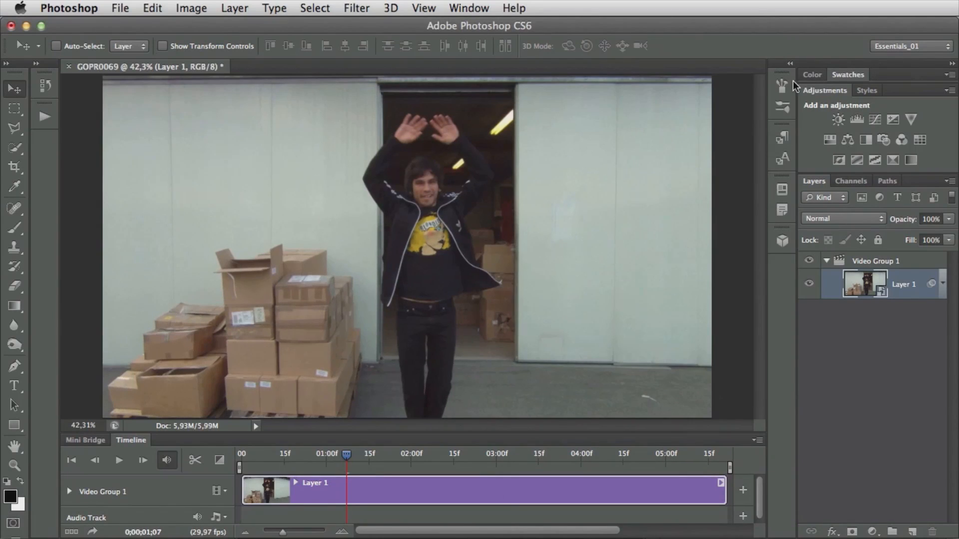
pyautogui.click(375, 455)
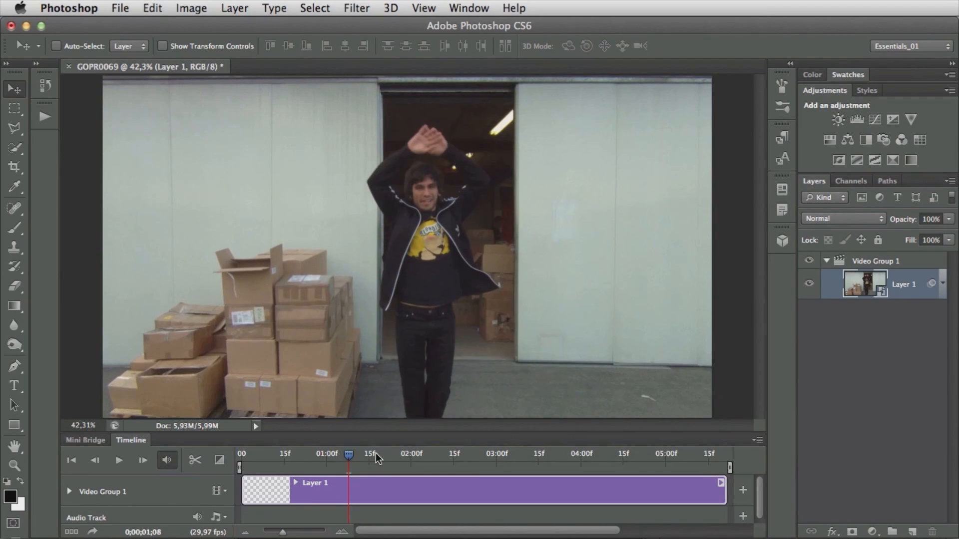
pyautogui.moveTo(482, 463); pyautogui.dragTo(520, 456)
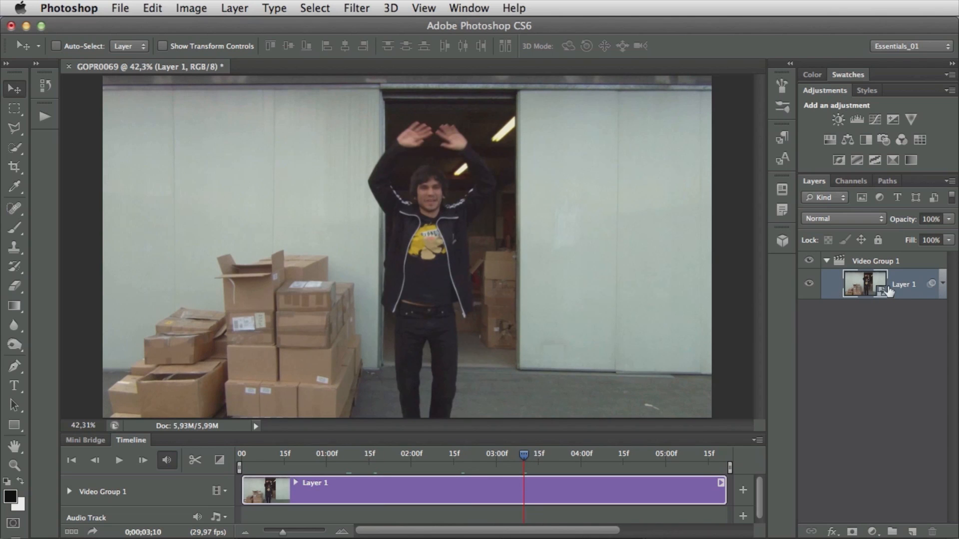
# - Expand Layer 1's Smart Filters, toggle the Adaptive Wide Angle filter's visibility, and reopen its settings, closing them without changes
pyautogui.click(941, 285)
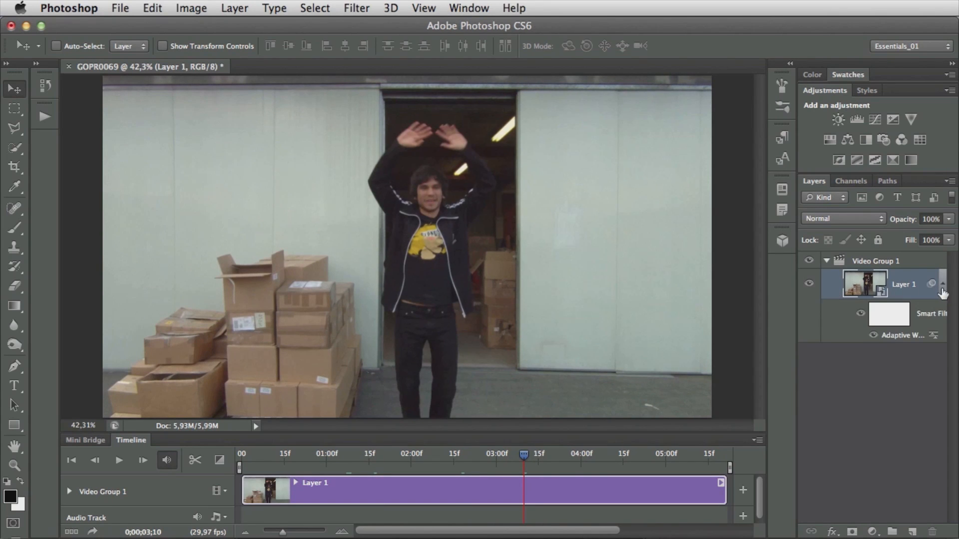
pyautogui.click(874, 336)
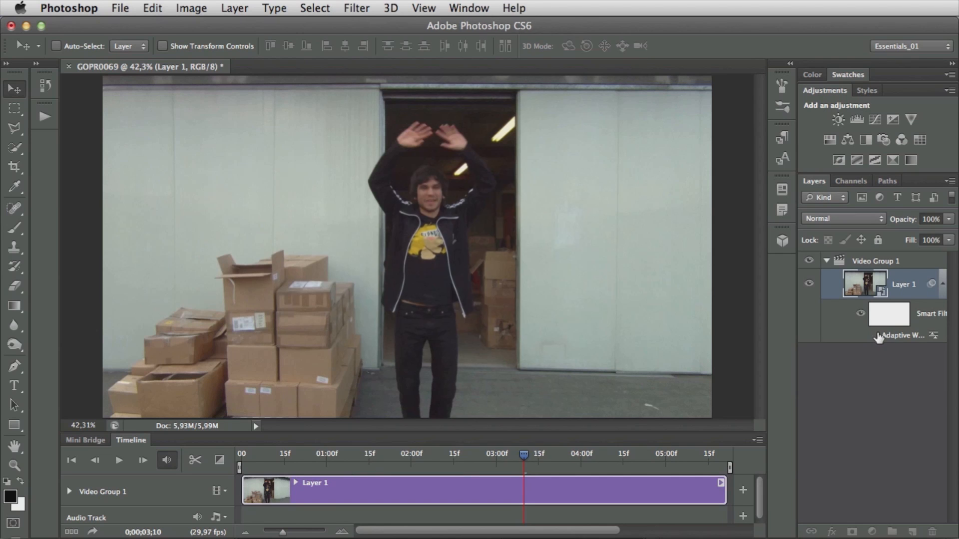
pyautogui.doubleClick(894, 336)
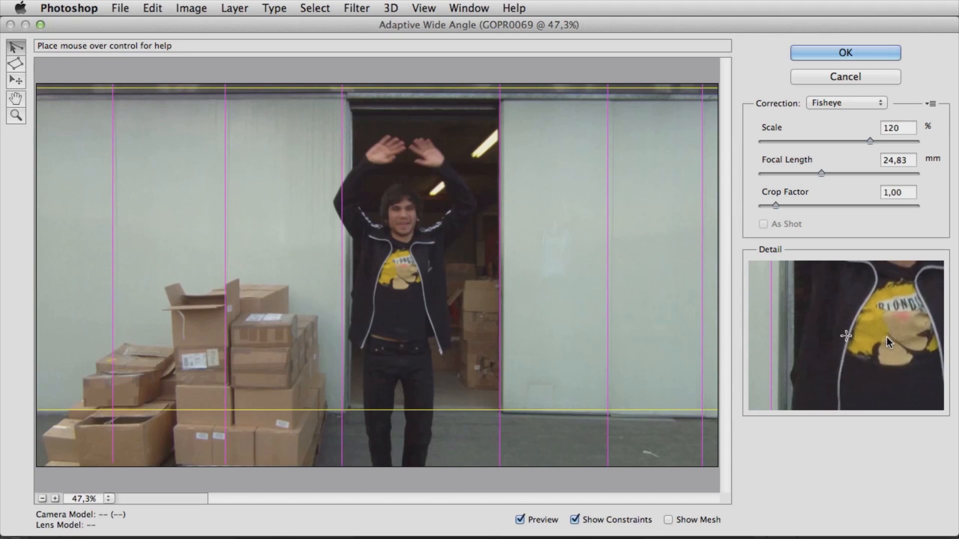
pyautogui.click(830, 76)
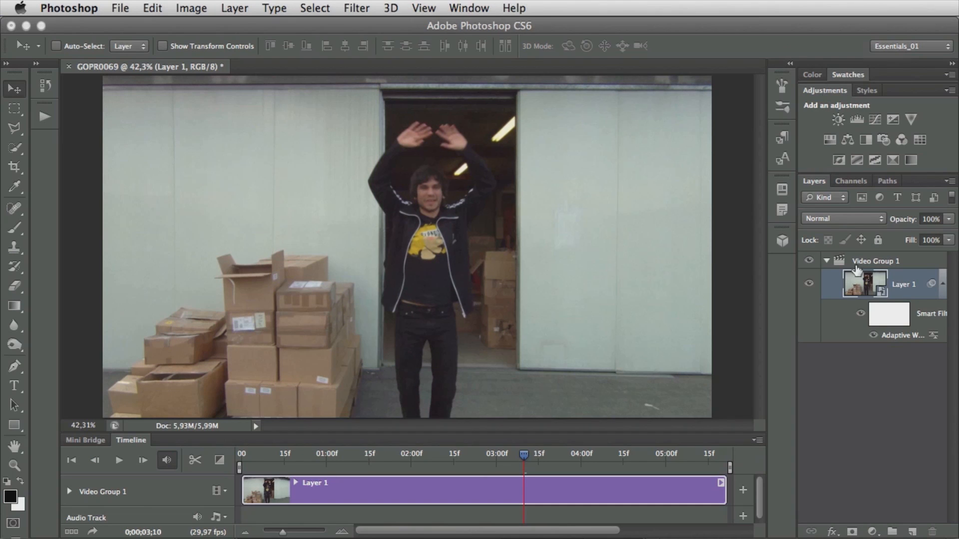
# - Toggle Layer 1's Smart Filters off and on to compare the correction, and move the playhead to 0;00;02;25
pyautogui.click(860, 314)
pyautogui.click(860, 314)
pyautogui.click(861, 314)
pyautogui.click(861, 316)
pyautogui.moveTo(516, 455); pyautogui.dragTo(483, 454)
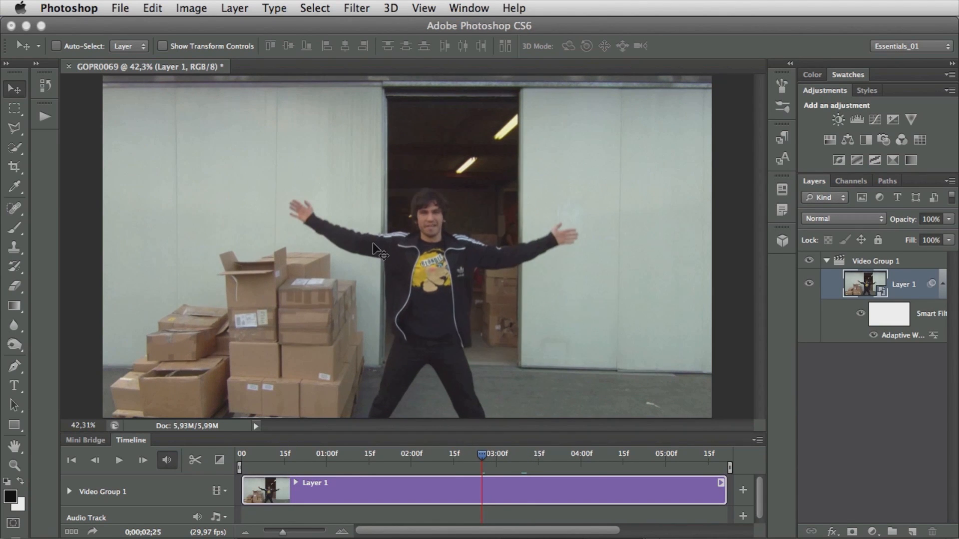
pyautogui.rightClick(826, 282)
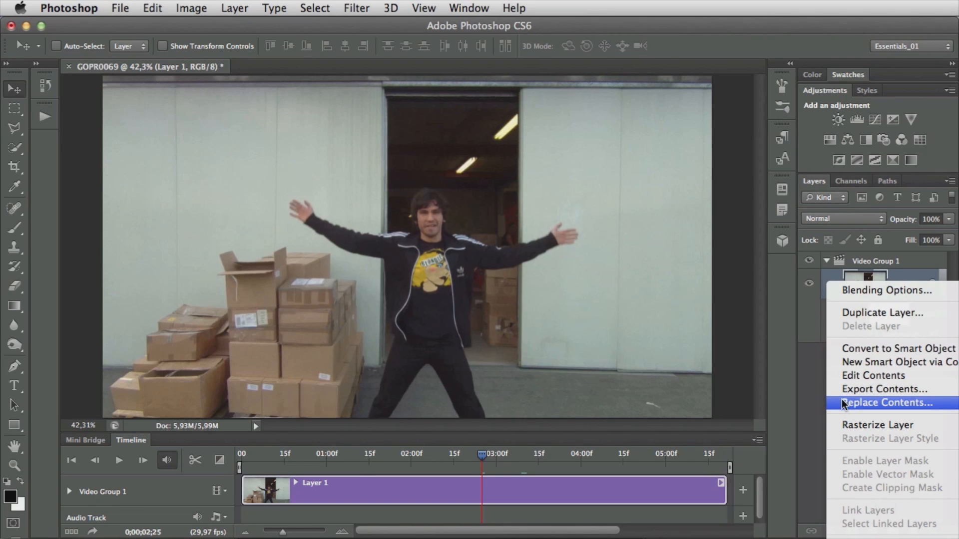
pyautogui.click(811, 397)
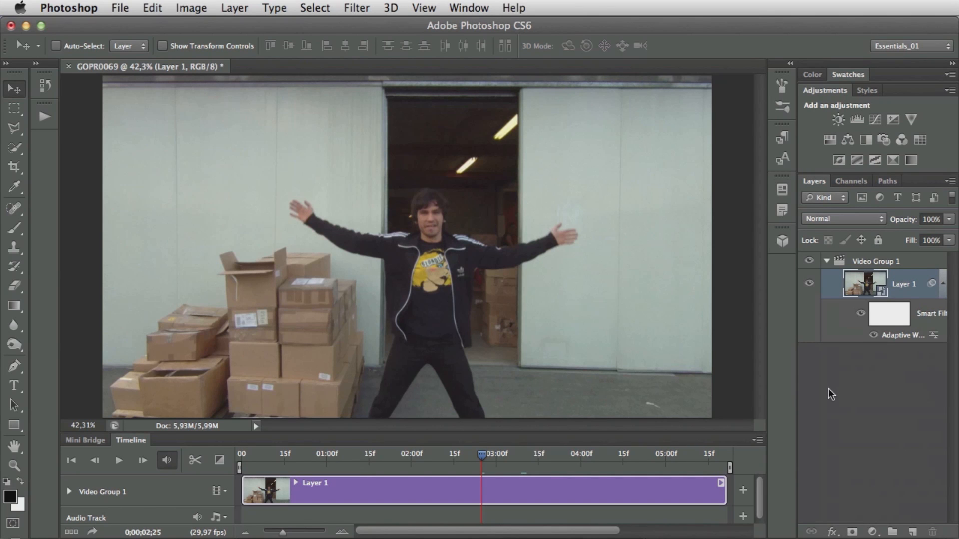
# - Switch to Adobe Lens Profile Creator and examine the lens profile and calibration settings of the checkerboard project
pyautogui.press('super+Tab')
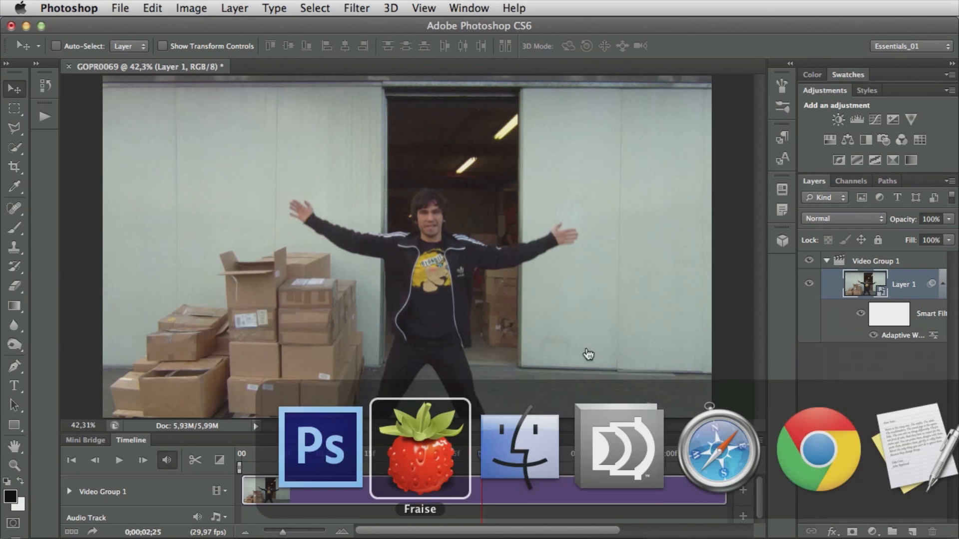
pyautogui.click(610, 412)
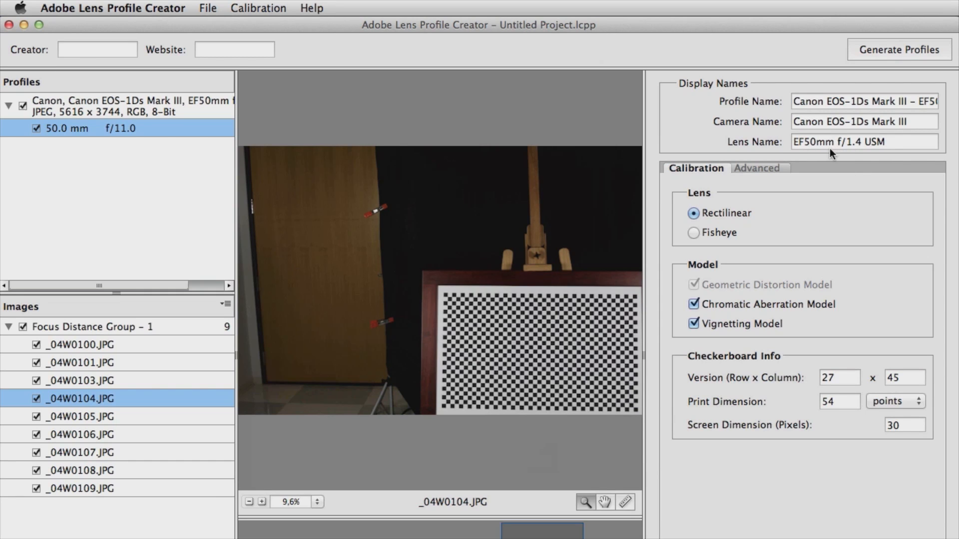
# - Switch back to Photoshop and compare the frame with Layer 1's Smart Filters hidden and shown
pyautogui.press('super+Tab')
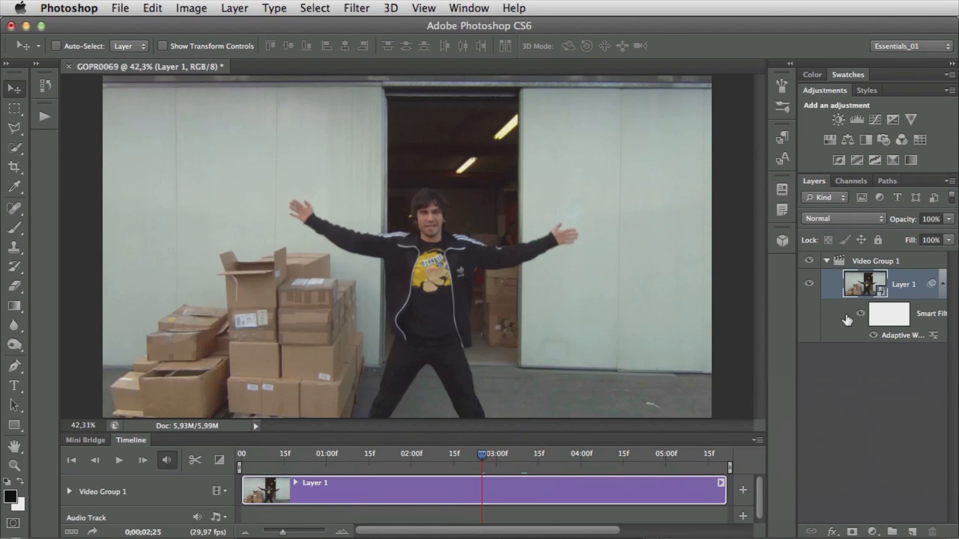
pyautogui.click(861, 314)
pyautogui.click(862, 315)
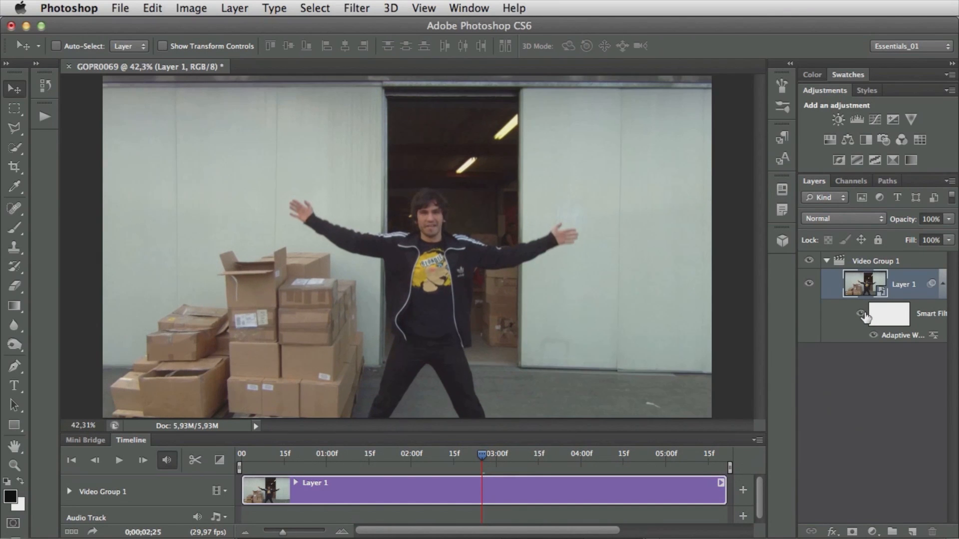